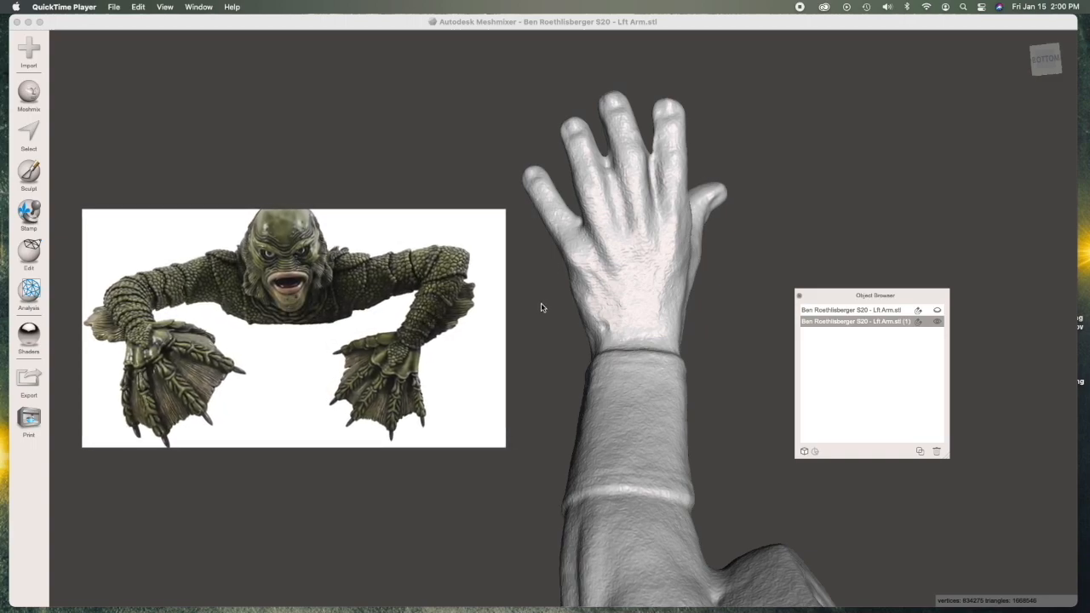
Step: Show the original left arm mesh alongside the duplicate arm
left_click(938, 310)
right_click_drag(391, 292, 229, 297)
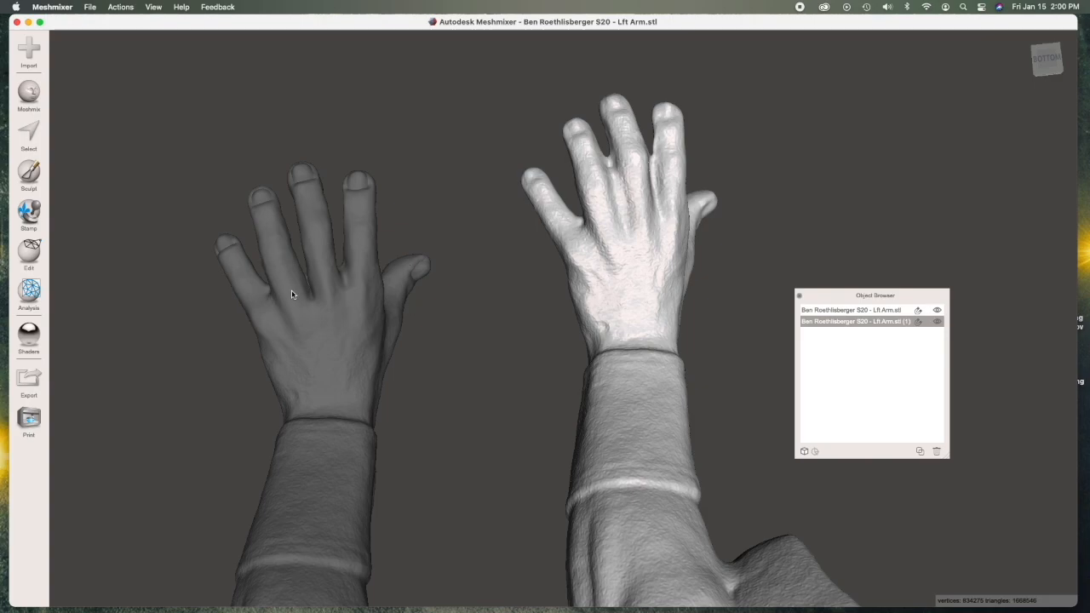
mouse_move(464, 323)
right_mouse_down()
mouse_move(446, 335)
mouse_move(457, 332)
right_mouse_up()
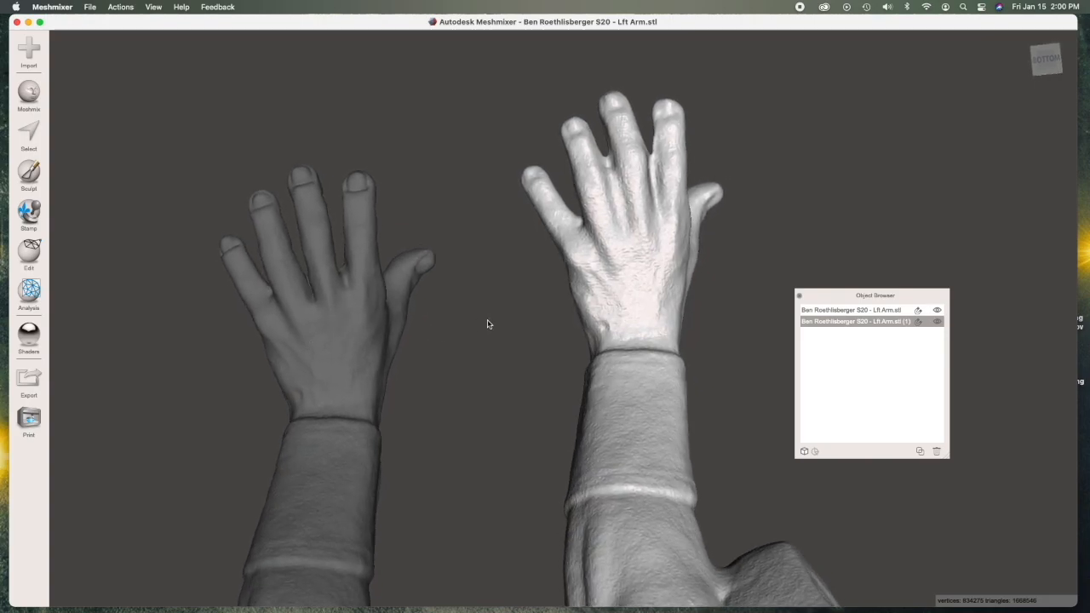
Step: Set up the Pinch sculpting brush with the straight pointed falloff, strength 100 and lazyness 0 for the duplicate's fingers
key("space")
left_click_drag(544, 275, 458, 337)
scroll(453, 320, "up", 5)
key("space")
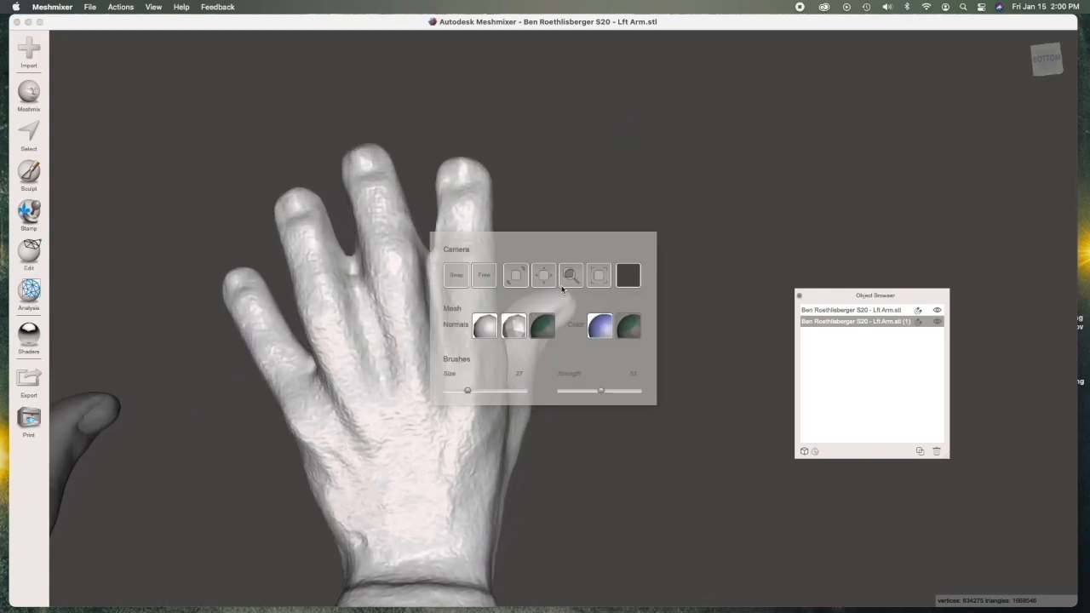
left_click_drag(562, 278, 598, 282)
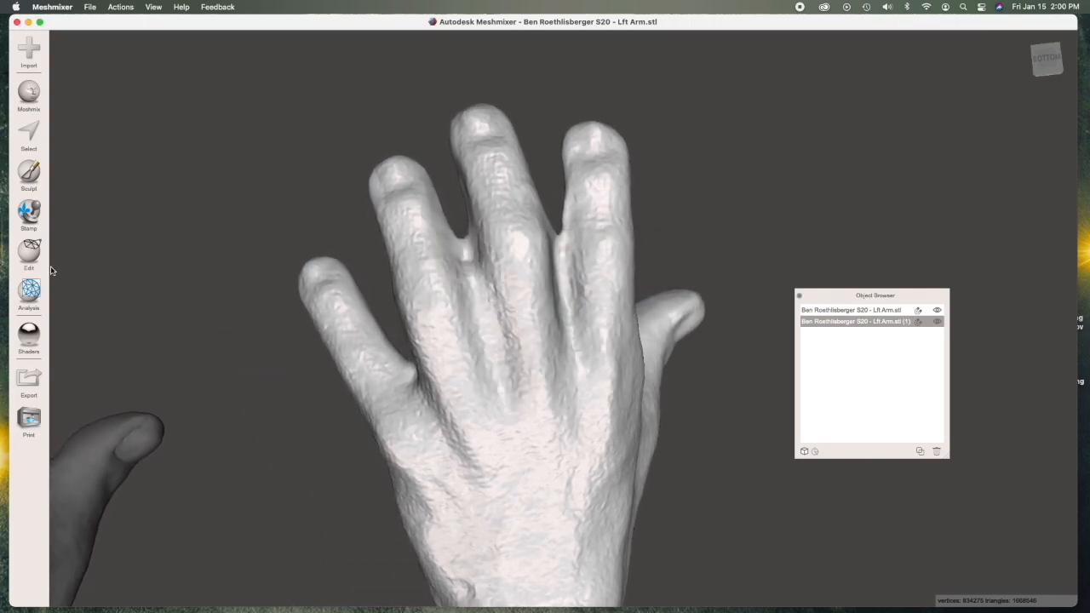
left_click(30, 176)
left_click(85, 68)
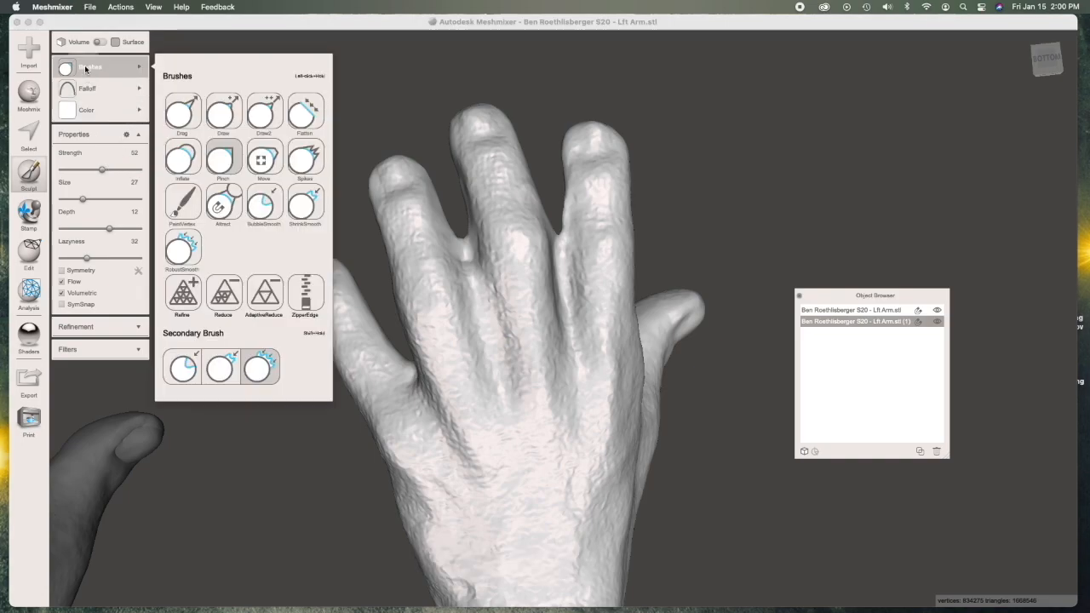
left_click(228, 160)
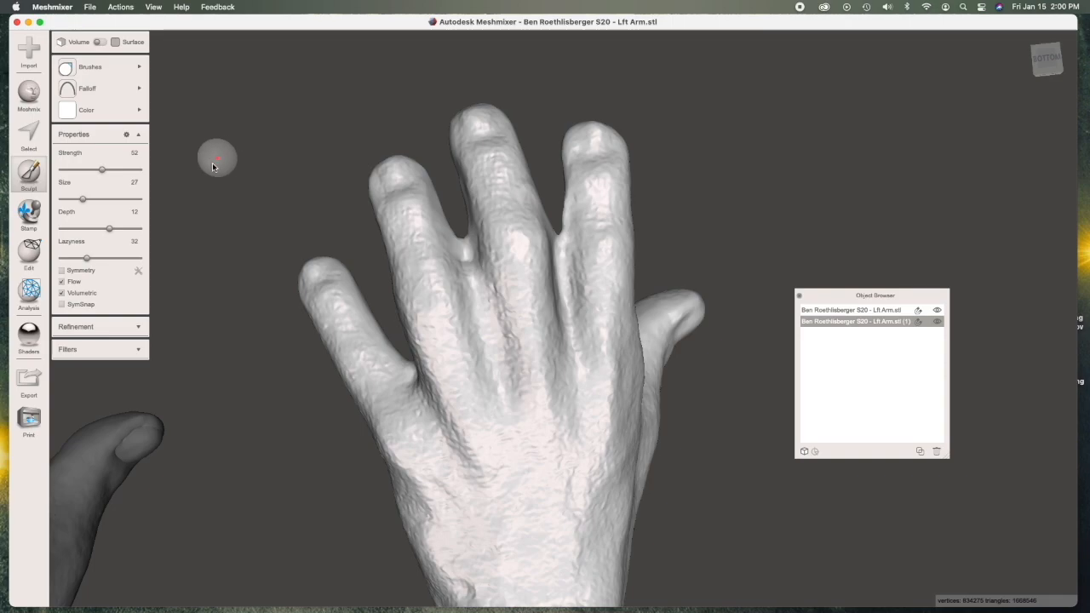
left_click(85, 88)
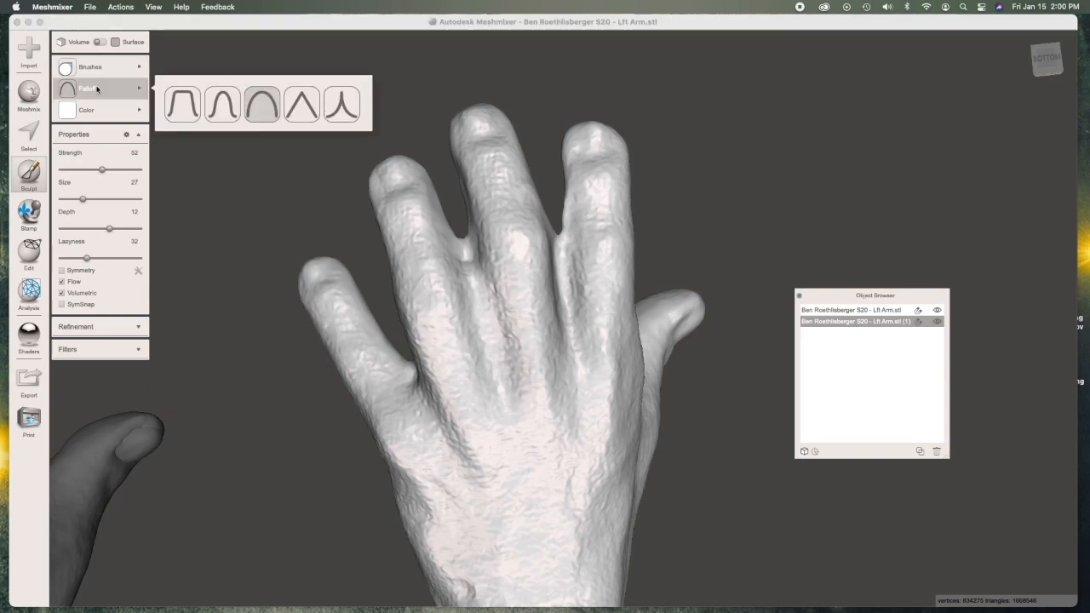
left_click(302, 104)
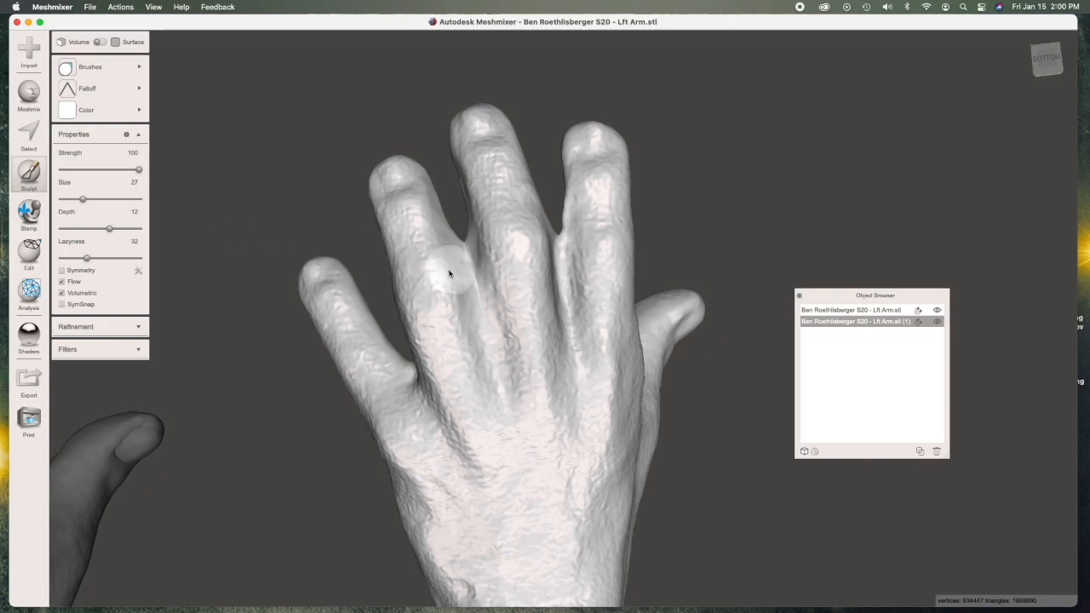
left_click(60, 257)
Step: Pinch a deep crease from the web between the ring and middle fingers down the back of the duplicate hand
left_click_drag(462, 239, 508, 392)
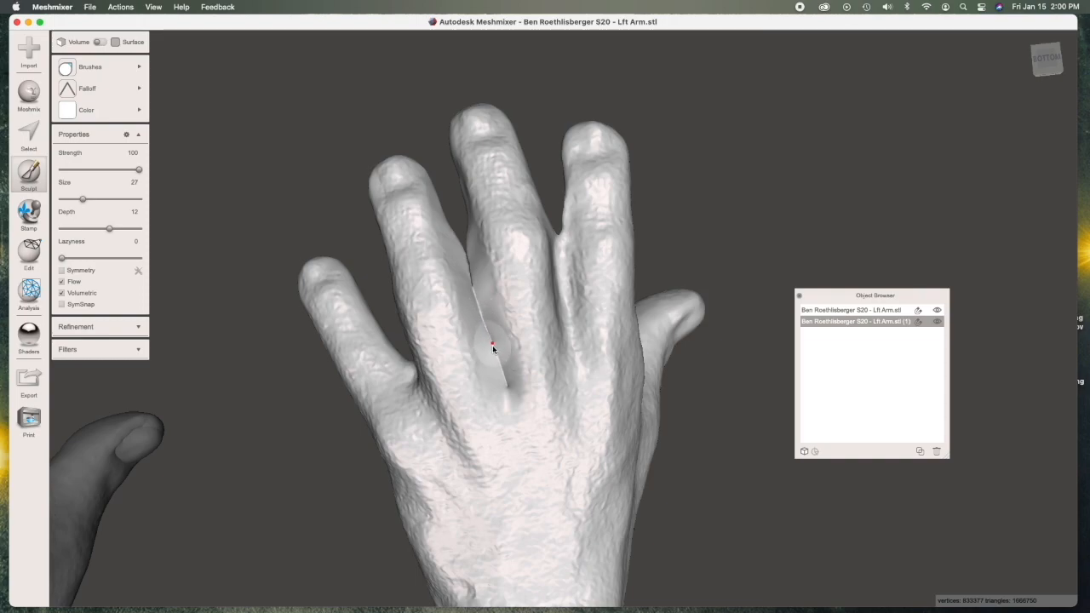
left_click_drag(500, 369, 507, 387)
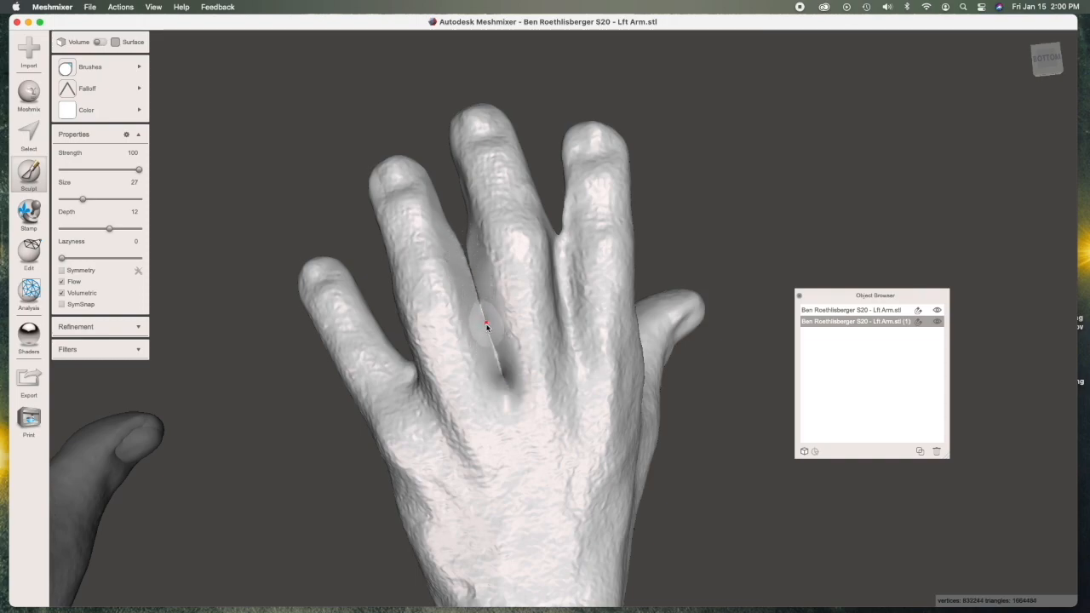
Step: Pinch the web between the ring and middle fingers from the palm side, following the gap to its base
right_click_drag(416, 362, 672, 264)
scroll(670, 255, "up", 5)
key("space")
left_click_drag(543, 275, 543, 288)
left_click_drag(571, 274, 521, 272)
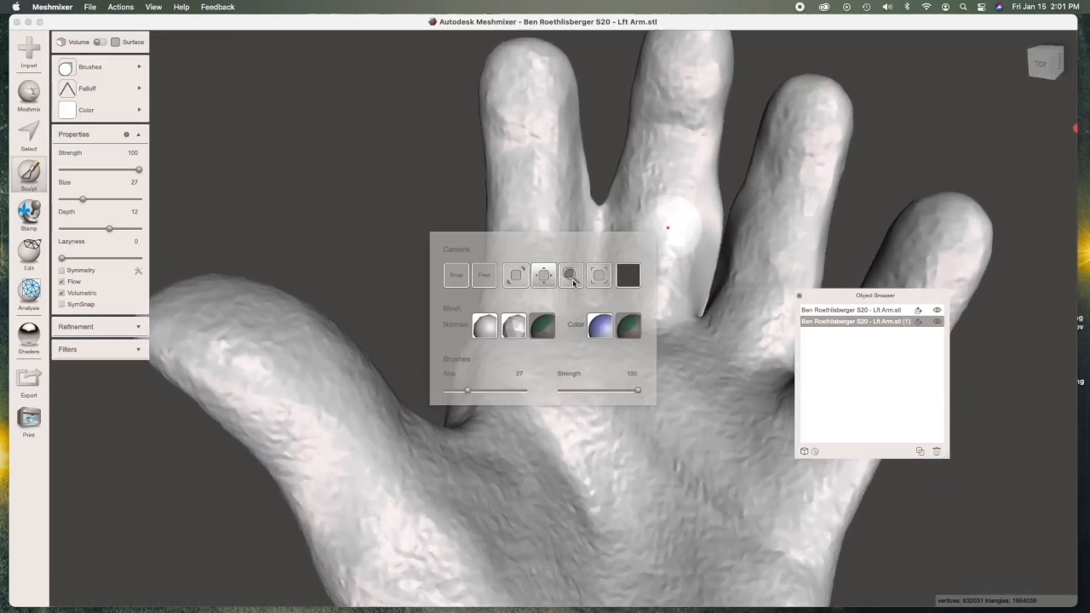
right_click_drag(571, 230, 577, 226)
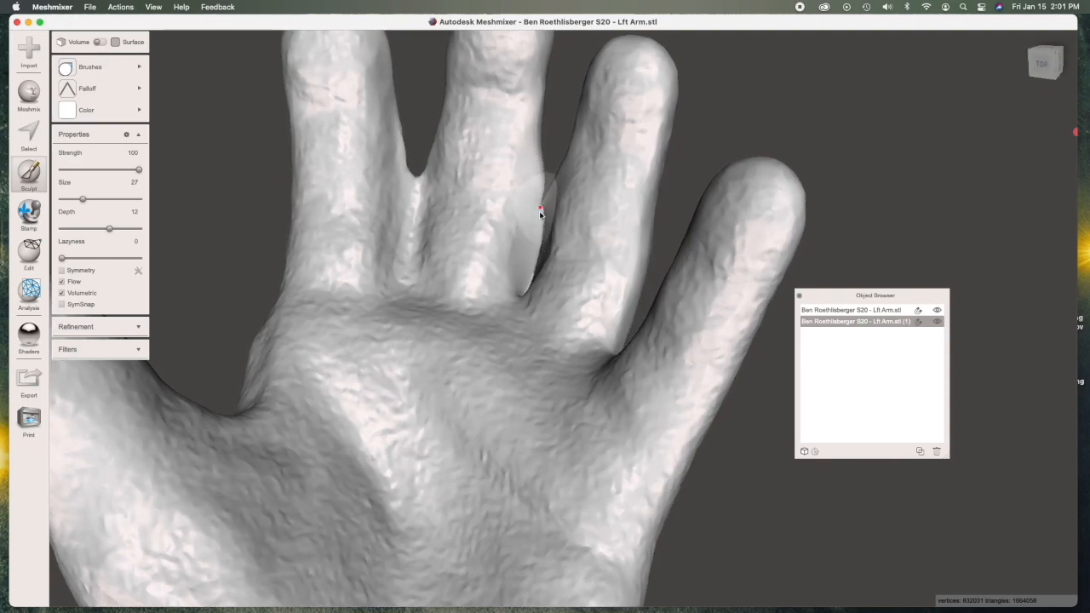
left_click_drag(546, 195, 519, 298)
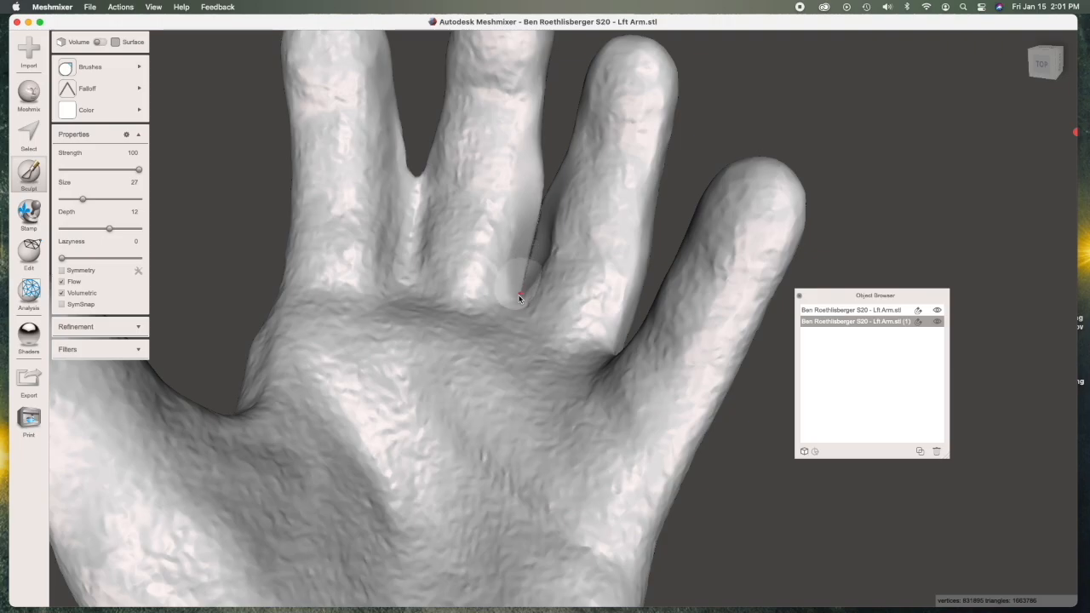
Step: Deepen the crease between the ring and middle fingers from the back of the hand with further Pinch strokes
mouse_move(573, 262)
right_mouse_down()
mouse_move(253, 272)
mouse_move(248, 323)
mouse_move(265, 312)
right_mouse_up()
mouse_move(385, 271)
right_mouse_down()
mouse_move(416, 250)
mouse_move(430, 220)
right_mouse_up()
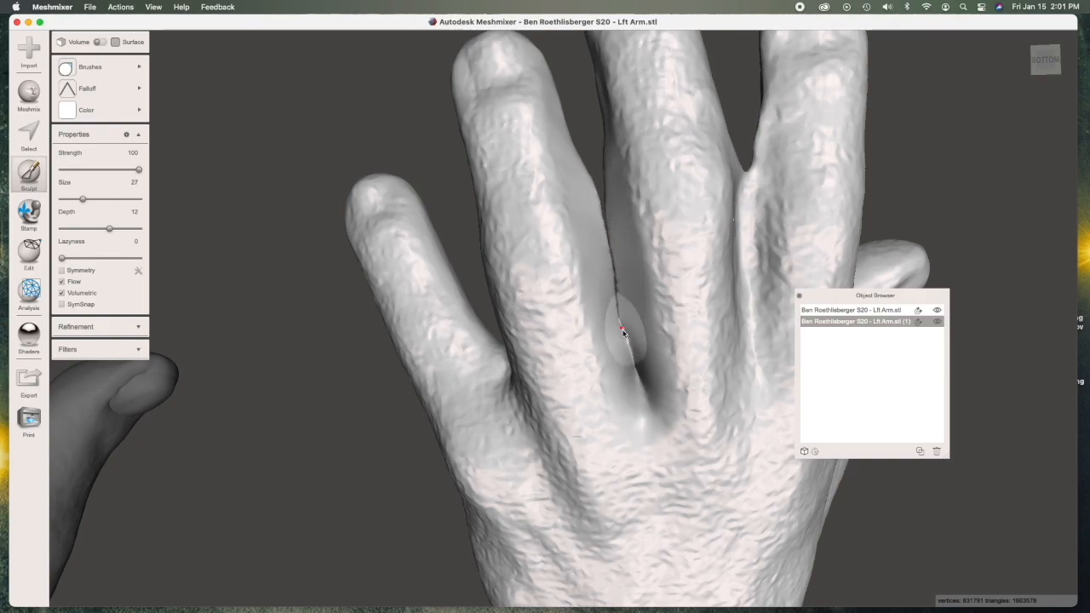
left_click_drag(631, 358, 634, 362)
right_click_drag(553, 181, 549, 170)
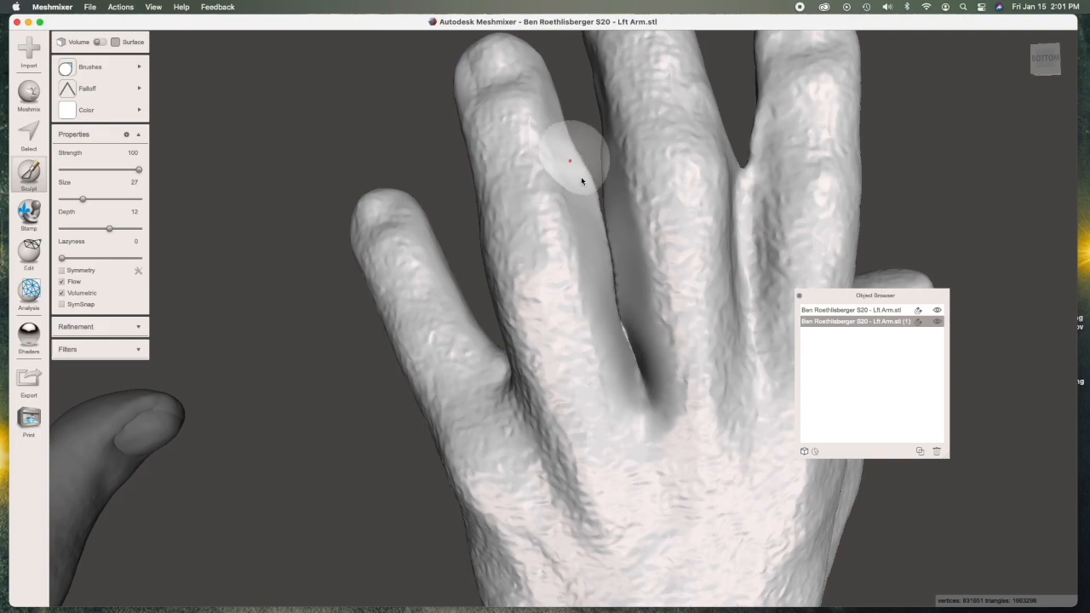
left_click_drag(602, 206, 630, 362)
Step: Switch to the Inflate brush with the wide rounded falloff
left_click(97, 73)
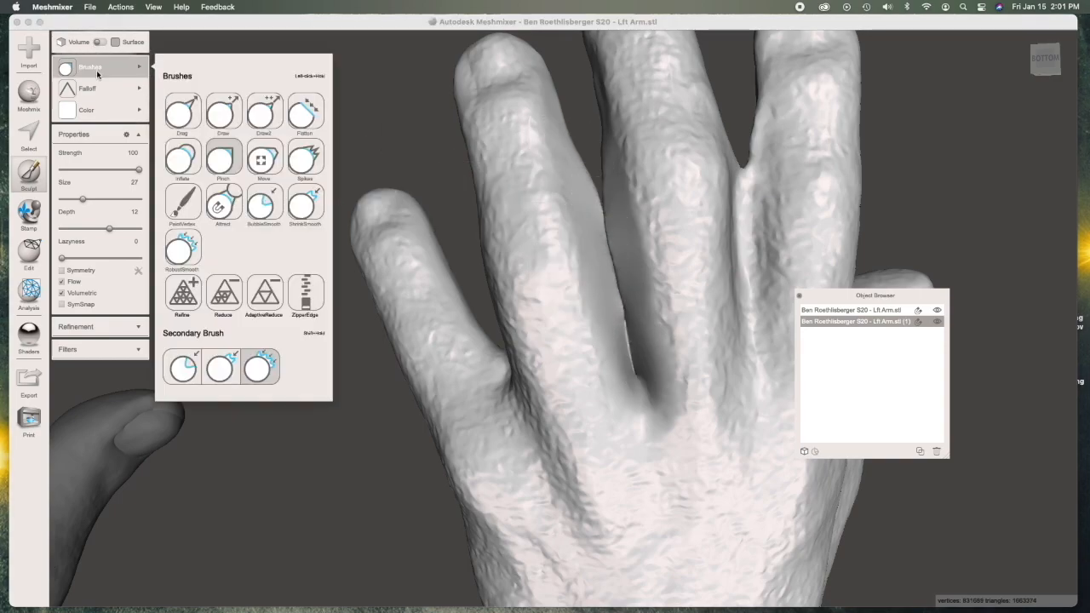
left_click(185, 160)
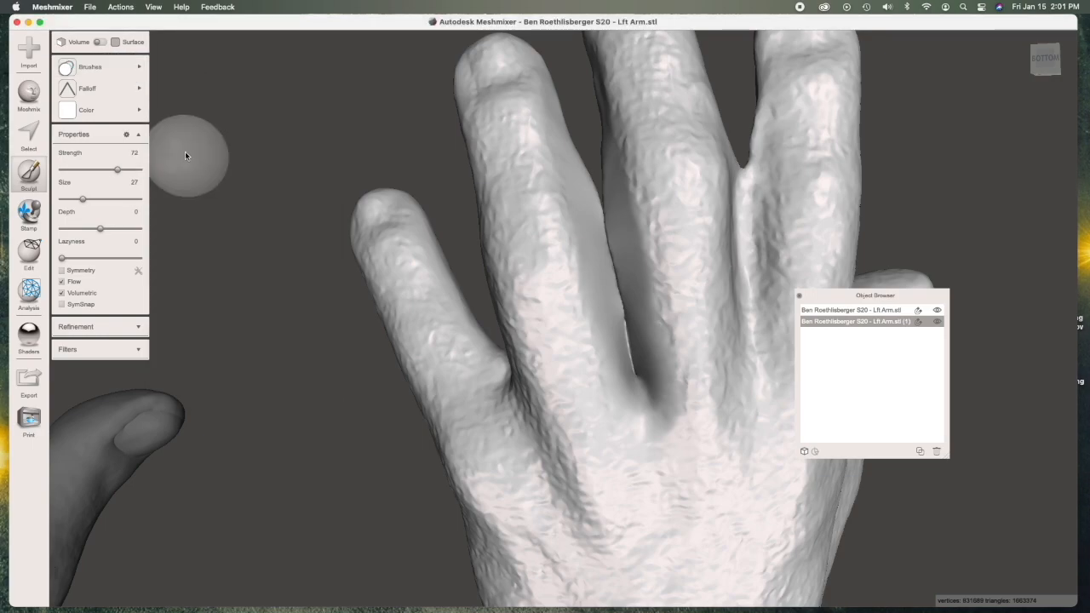
left_click(117, 88)
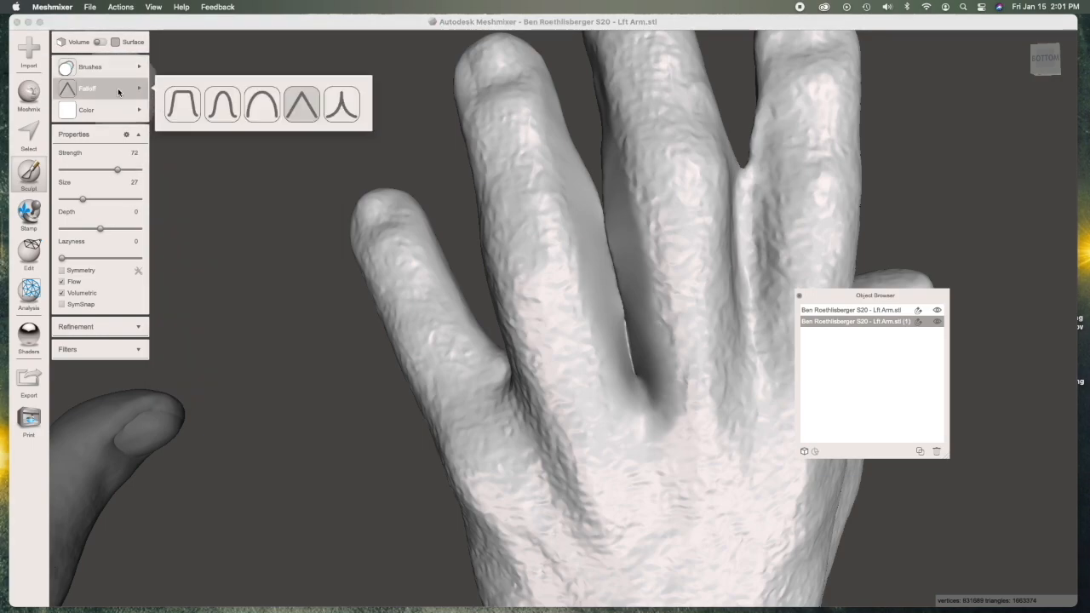
left_click(259, 103)
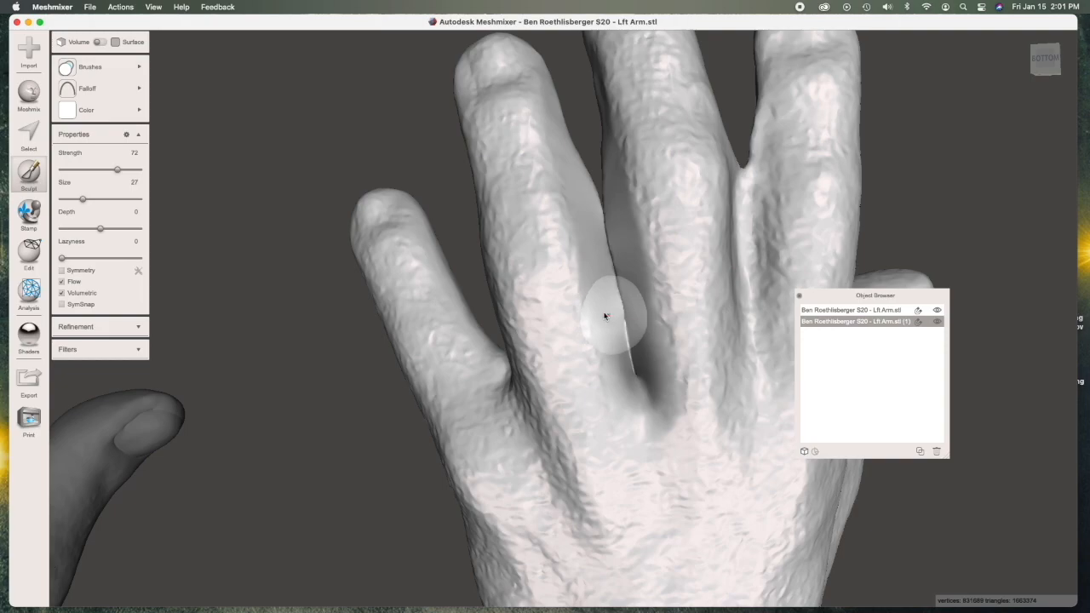
Step: Try inflating a bump on the middle finger's knuckle, inspect it from the side, and undo it
left_click_drag(680, 239, 682, 236)
right_click_drag(683, 236, 821, 226)
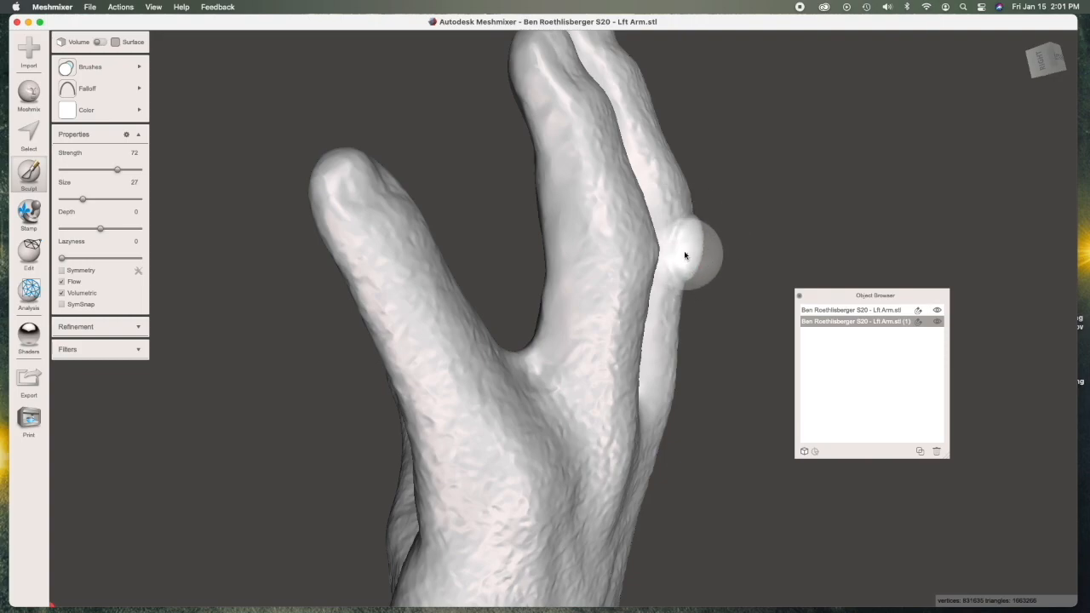
right_click_drag(695, 243, 549, 257)
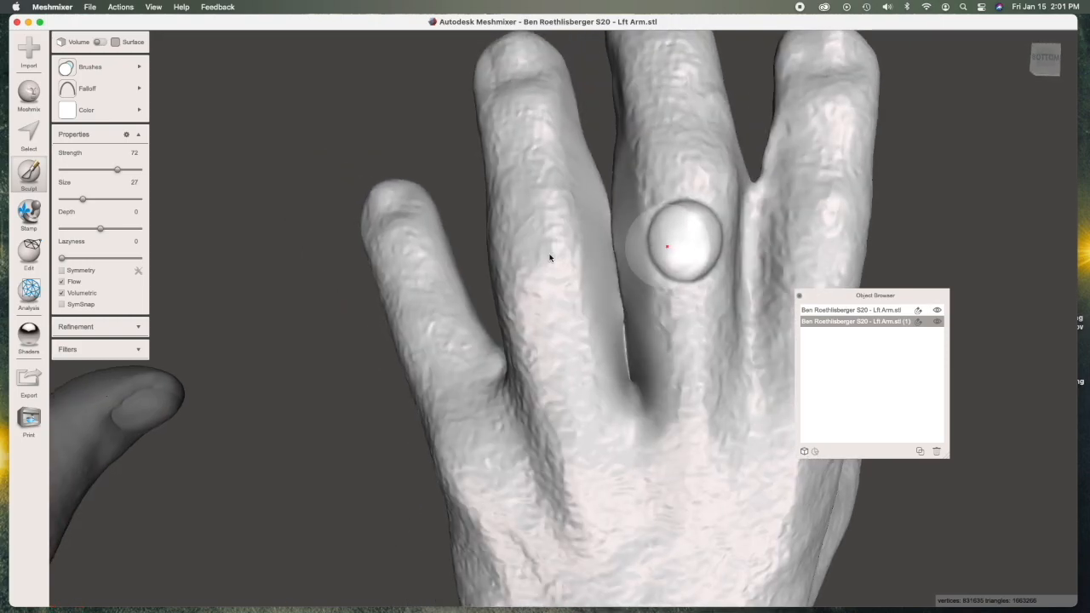
key("super+z")
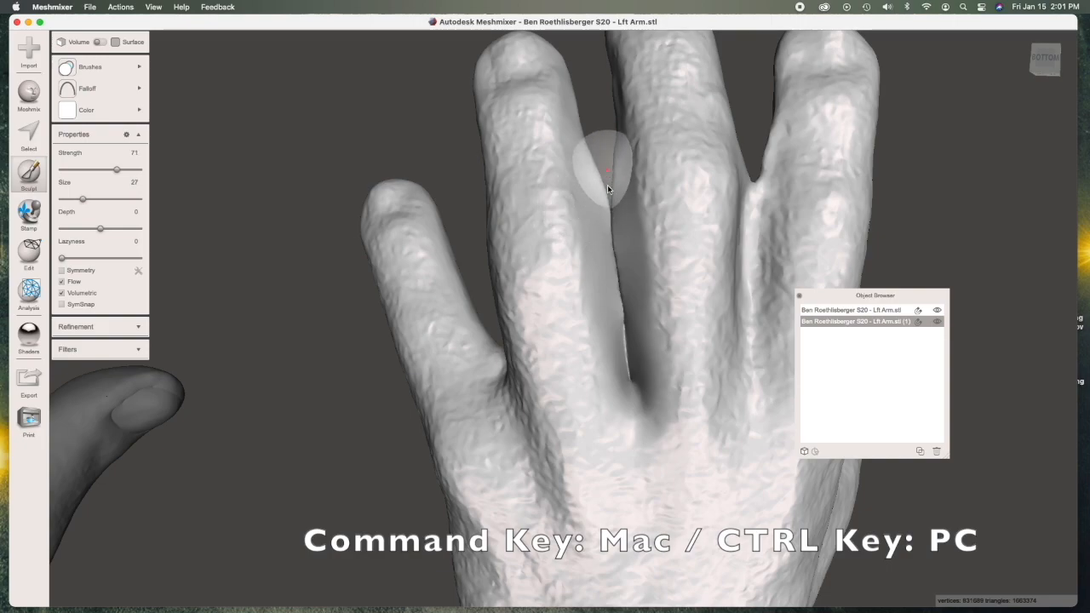
Step: Push the web between the ring and middle fingers inward with the inverted Inflate brush at strength 62 and size 21
right_click_drag(602, 133, 605, 216)
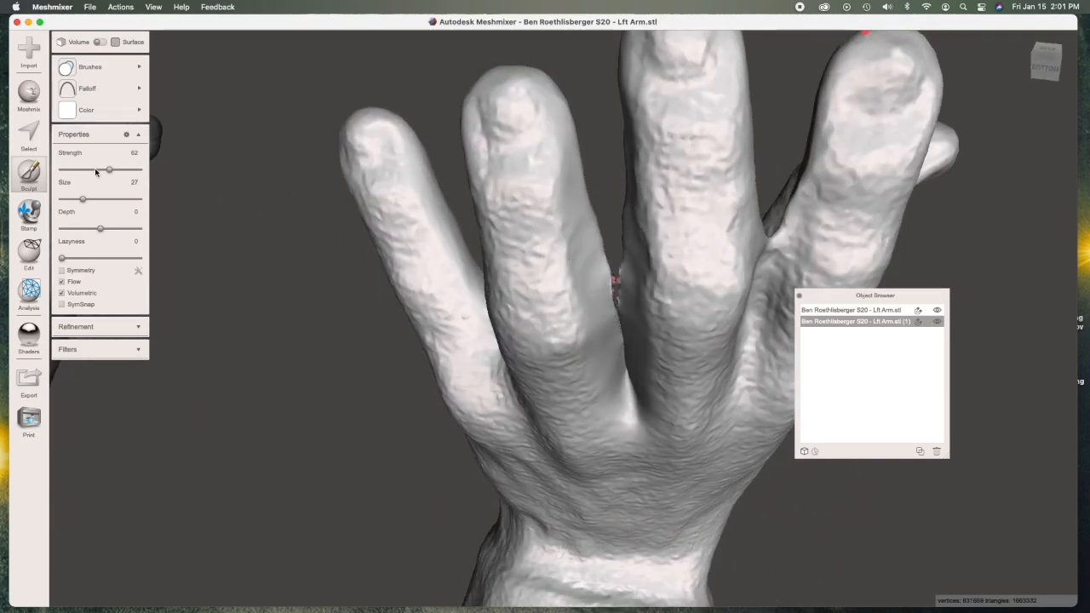
left_click_drag(82, 198, 78, 198)
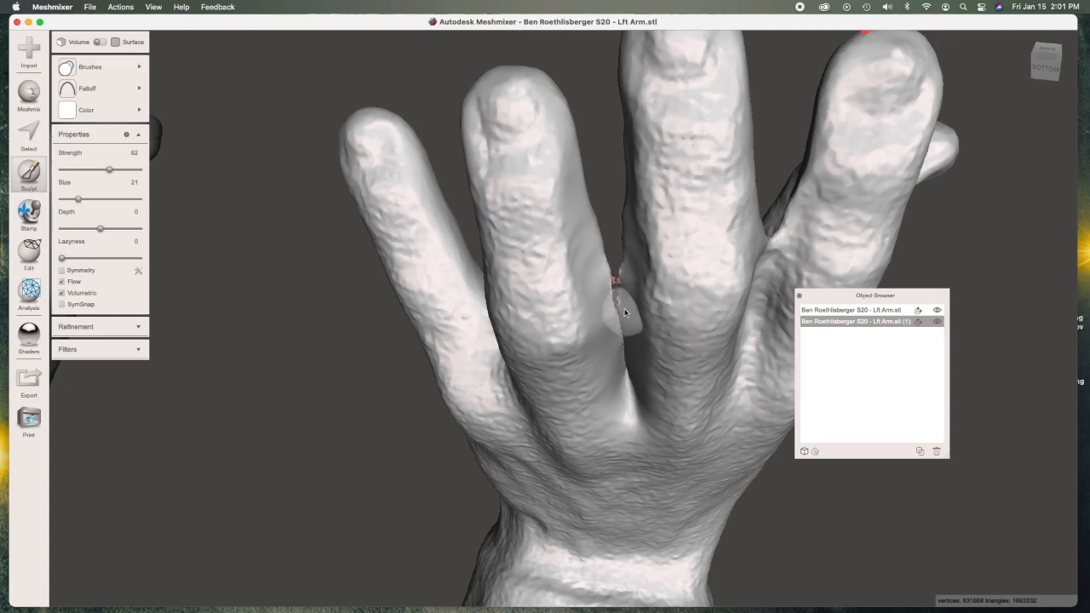
mouse_move(615, 323)
right_mouse_down()
mouse_move(650, 300)
mouse_move(669, 247)
right_mouse_up()
left_click_drag(627, 231, 626, 298)
scroll(626, 299, "up", 4)
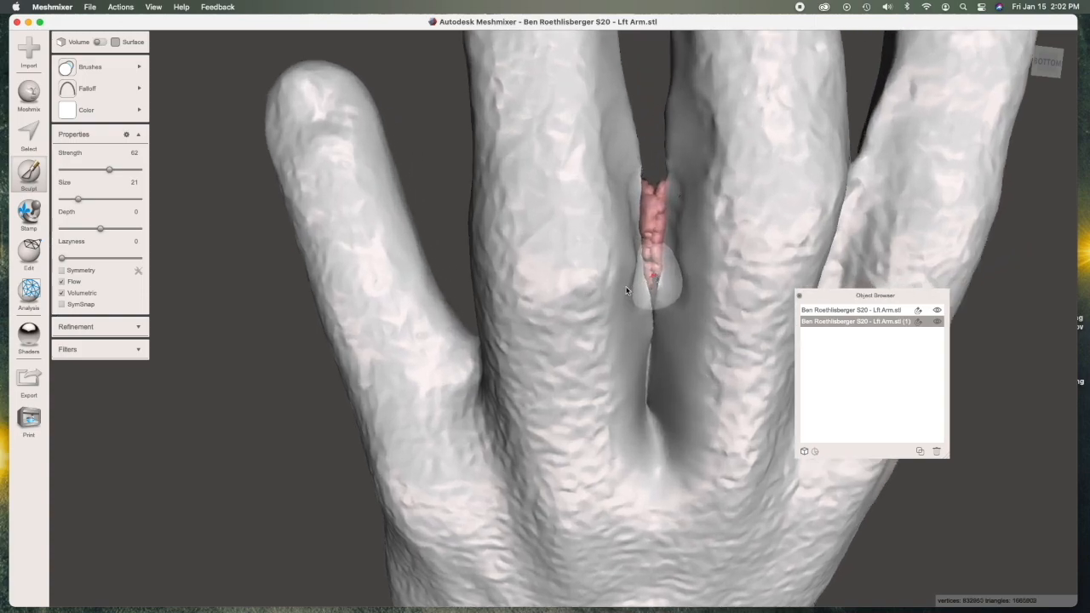
Step: Extend the inverted Inflate strokes along both sides of the ring and middle finger gap until the web turns inside out
left_click_drag(654, 150, 652, 103)
mouse_move(653, 150)
left_mouse_down()
mouse_move(665, 298)
mouse_move(655, 360)
mouse_move(659, 148)
left_mouse_up()
right_click_drag(661, 149, 625, 461)
left_click_drag(641, 379, 651, 343)
right_click_drag(660, 353, 660, 139)
left_click_drag(654, 146, 638, 353)
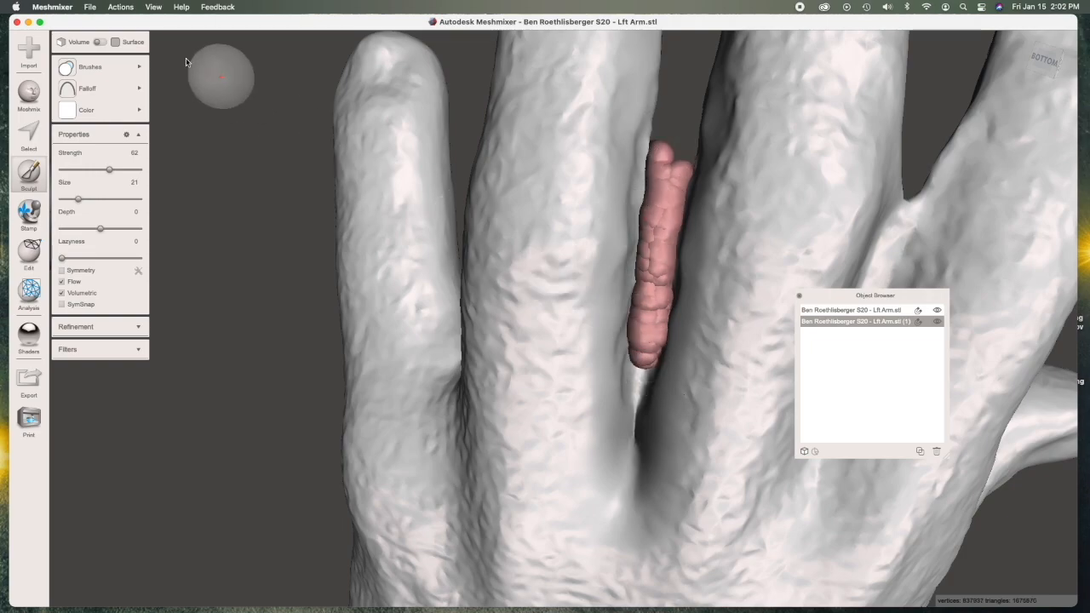
Step: Smooth away the inside-out web between the ring and middle fingers using the RobustSmooth brush at strength 100
left_click(90, 66)
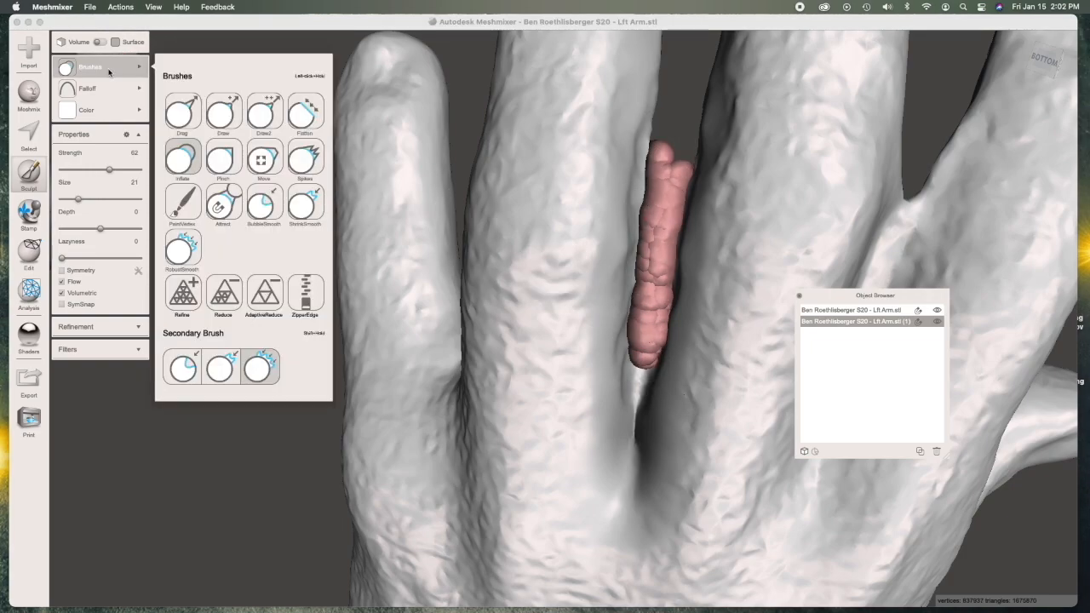
left_click(184, 247)
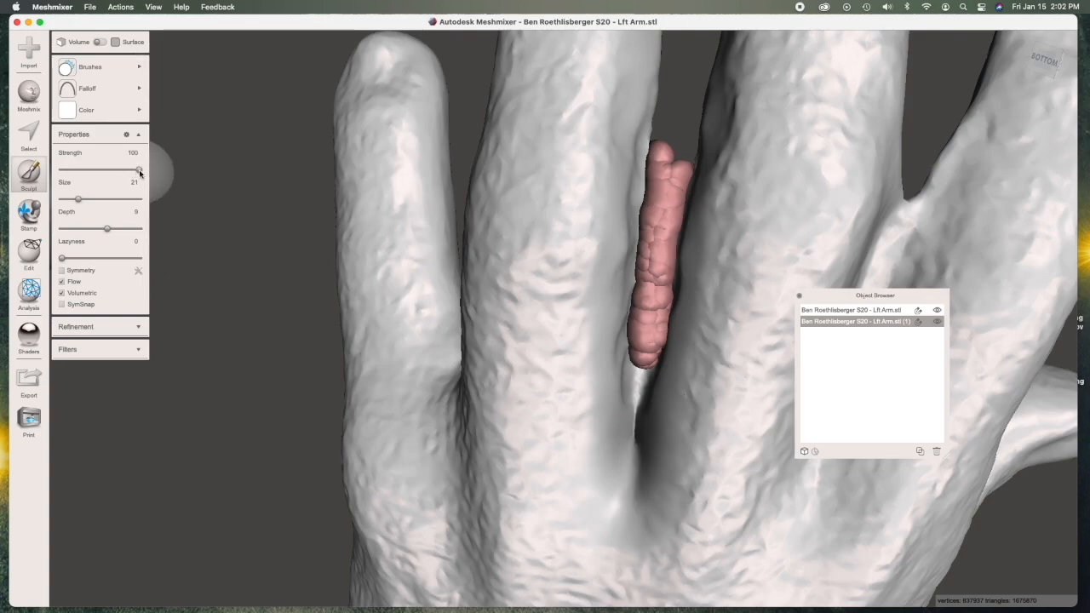
right_click_drag(596, 266, 574, 246)
mouse_move(614, 155)
left_mouse_down()
mouse_move(618, 331)
mouse_move(616, 172)
left_mouse_up()
mouse_move(616, 173)
right_mouse_down()
mouse_move(697, 264)
mouse_move(710, 207)
right_mouse_up()
mouse_move(726, 218)
left_mouse_down()
mouse_move(717, 241)
mouse_move(759, 120)
mouse_move(683, 337)
mouse_move(685, 322)
mouse_move(710, 332)
mouse_move(703, 291)
left_mouse_up()
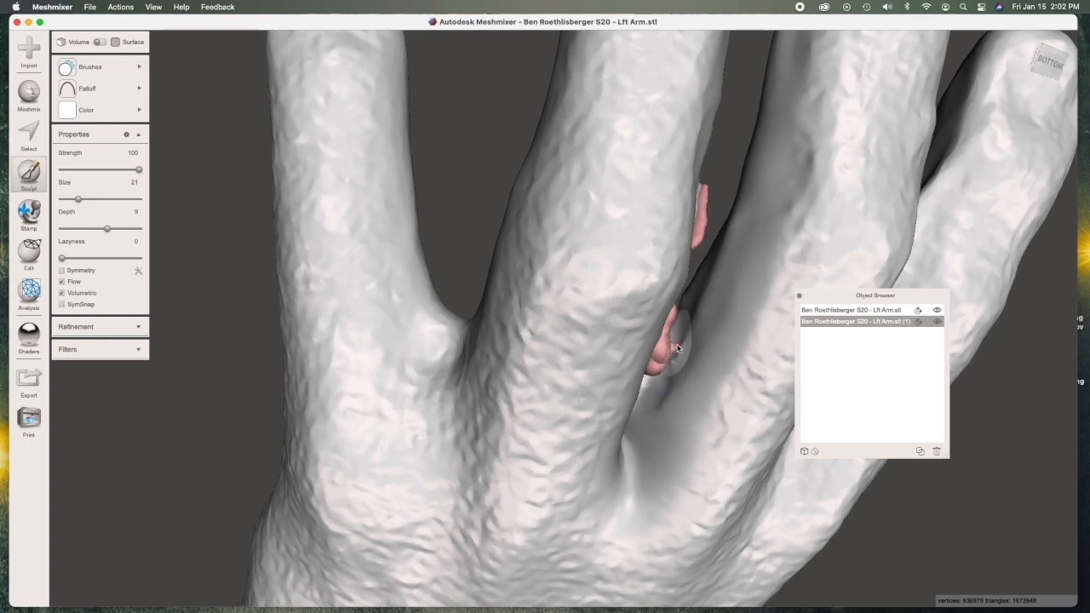
right_click_drag(670, 362, 591, 163)
mouse_move(605, 191)
left_mouse_down()
mouse_move(602, 151)
mouse_move(591, 286)
mouse_move(615, 354)
mouse_move(604, 411)
left_mouse_up()
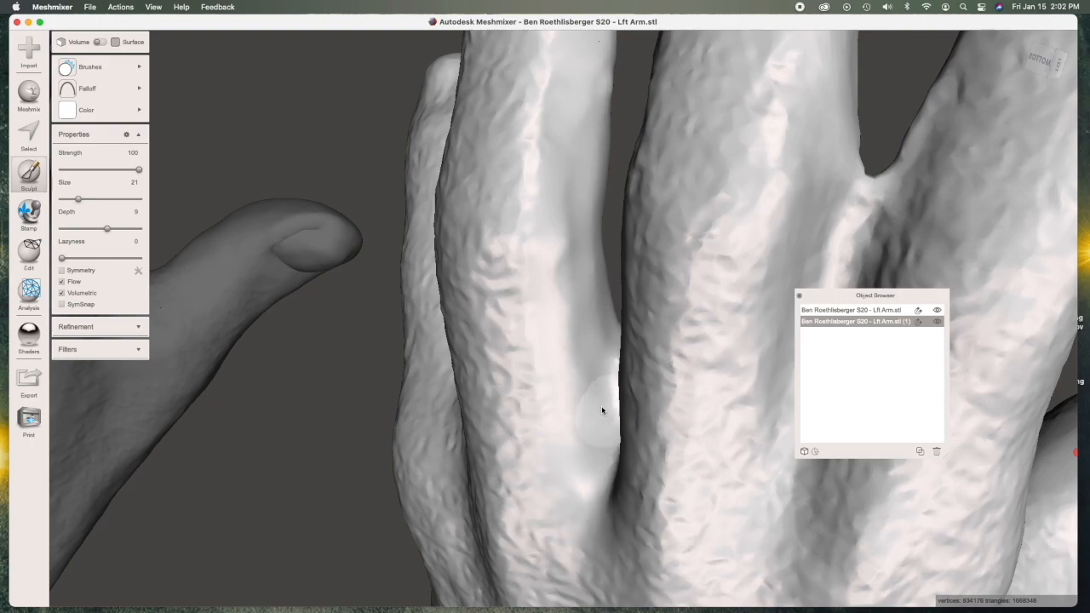
Step: Smooth the facing sides of the ring and middle fingers around the opened gap
mouse_move(584, 417)
right_mouse_down()
mouse_move(647, 358)
mouse_move(652, 330)
right_mouse_up()
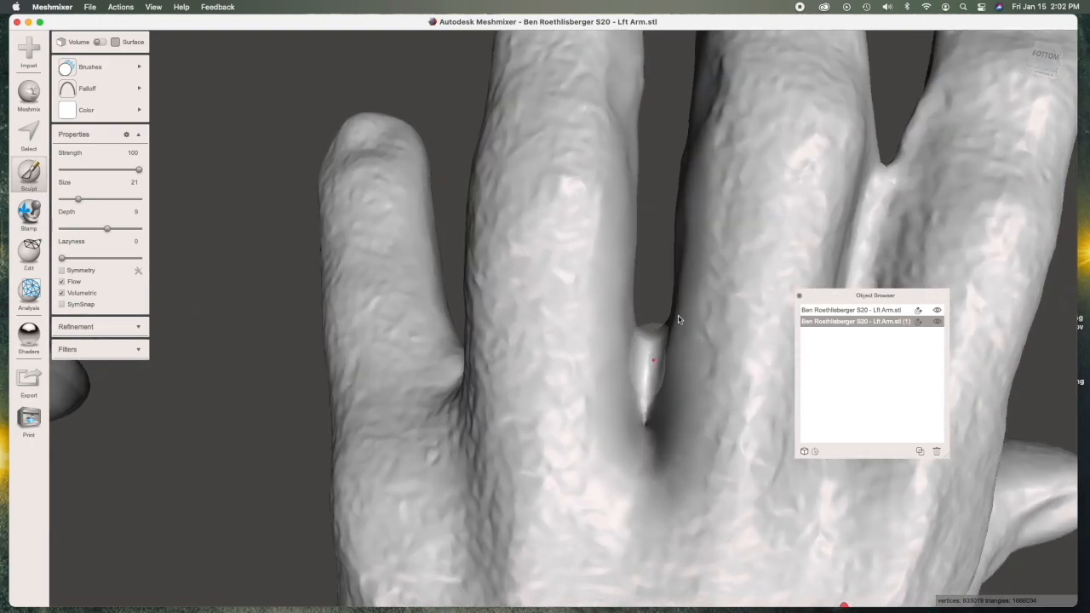
mouse_move(706, 185)
right_mouse_down()
mouse_move(649, 267)
mouse_move(561, 124)
right_mouse_up()
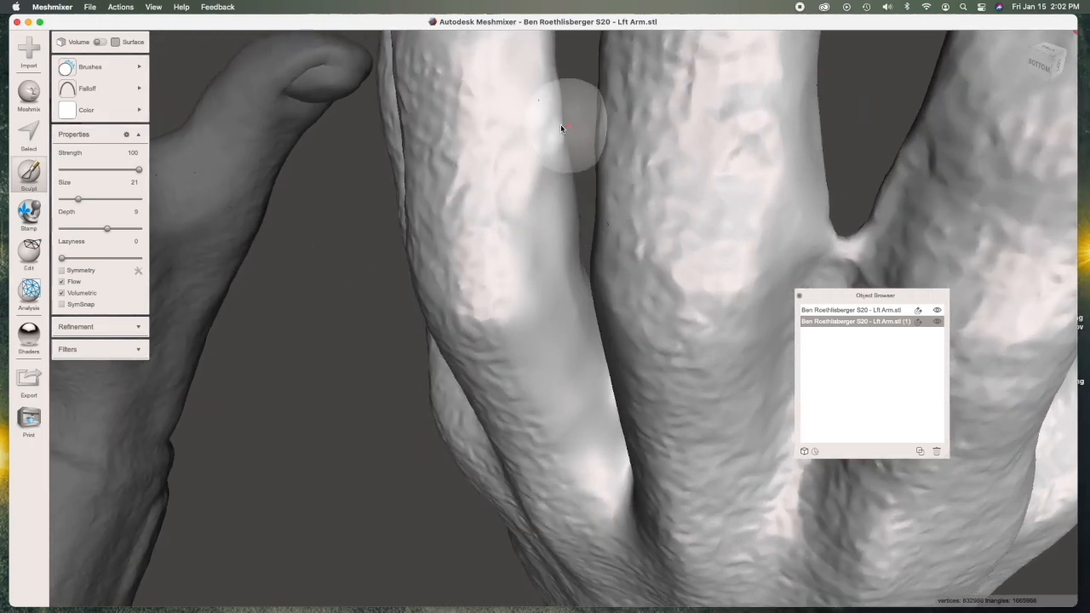
mouse_move(397, 186)
right_mouse_down()
mouse_move(581, 295)
mouse_move(737, 122)
right_mouse_up()
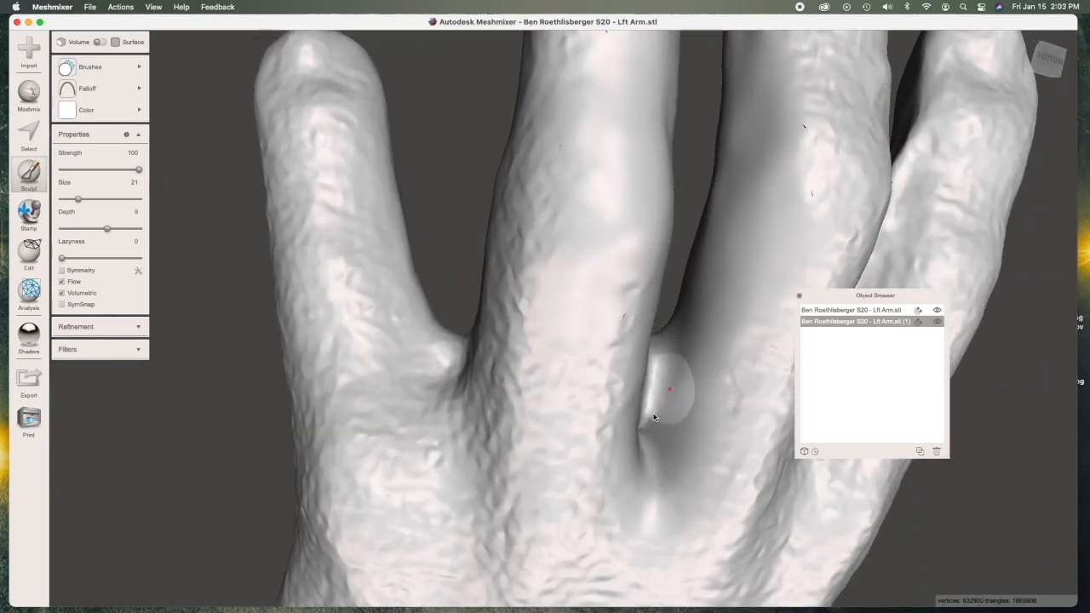
right_click_drag(654, 452, 576, 409)
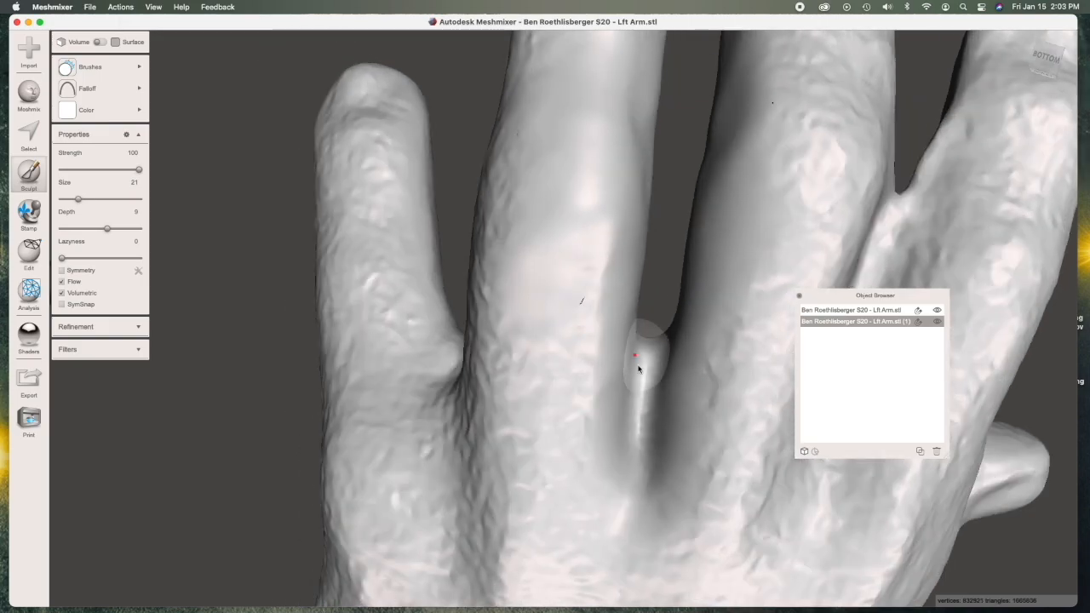
Step: Smooth the remaining ridge at the base of the gap and the back of the ring finger
left_click_drag(637, 358, 631, 451)
left_click_drag(652, 354, 625, 451)
mouse_move(625, 451)
right_mouse_down()
mouse_move(664, 305)
mouse_move(656, 314)
mouse_move(682, 341)
mouse_move(675, 355)
mouse_move(678, 345)
mouse_move(392, 295)
mouse_move(301, 311)
mouse_move(669, 363)
mouse_move(562, 189)
right_mouse_up()
scroll(656, 314, "down", 5)
left_click_drag(530, 267, 538, 323)
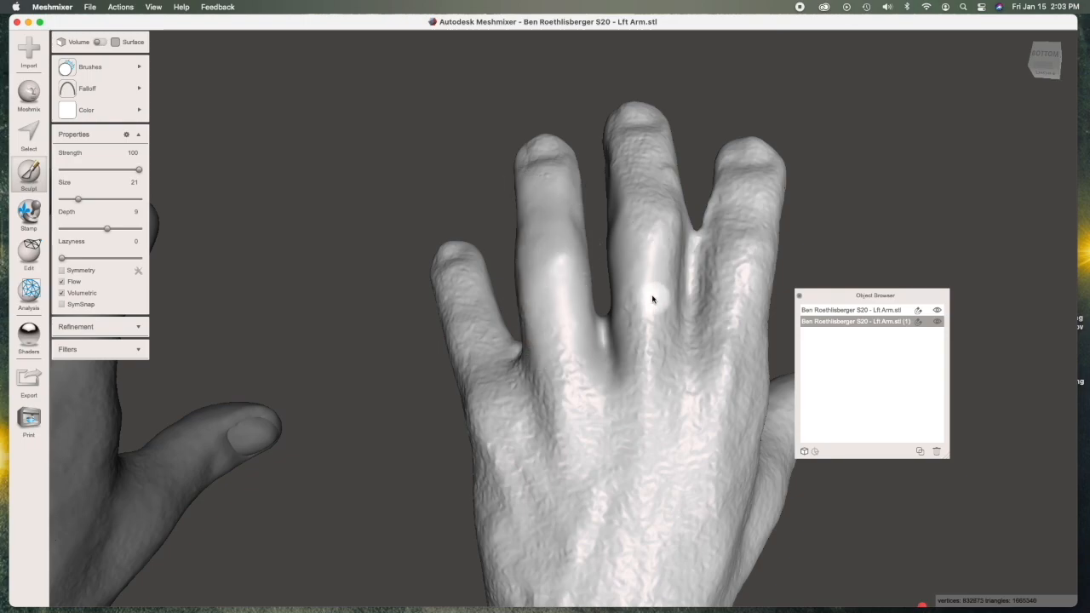
Step: Pinch a sharp crease down the web between the middle and index fingers using the Pinch brush with a pointed falloff
right_click_drag(652, 297, 642, 311)
key("space")
left_click_drag(547, 275, 491, 288)
mouse_move(502, 317)
right_mouse_down()
mouse_move(470, 331)
mouse_move(408, 330)
mouse_move(369, 255)
mouse_move(182, 151)
right_mouse_up()
scroll(400, 331, "up", 4)
left_click(120, 71)
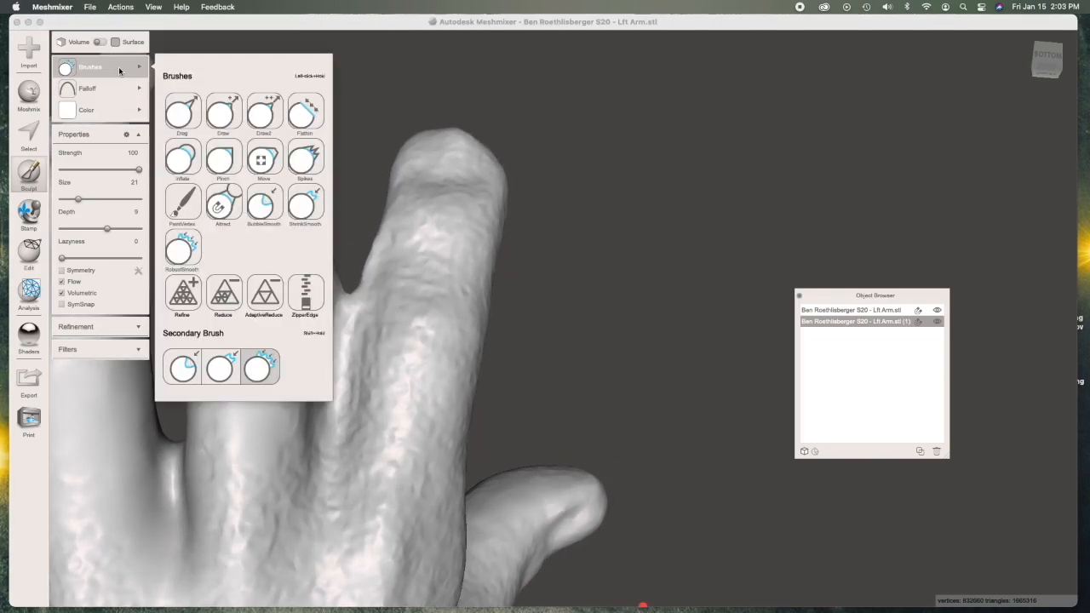
left_click(220, 160)
left_click(87, 87)
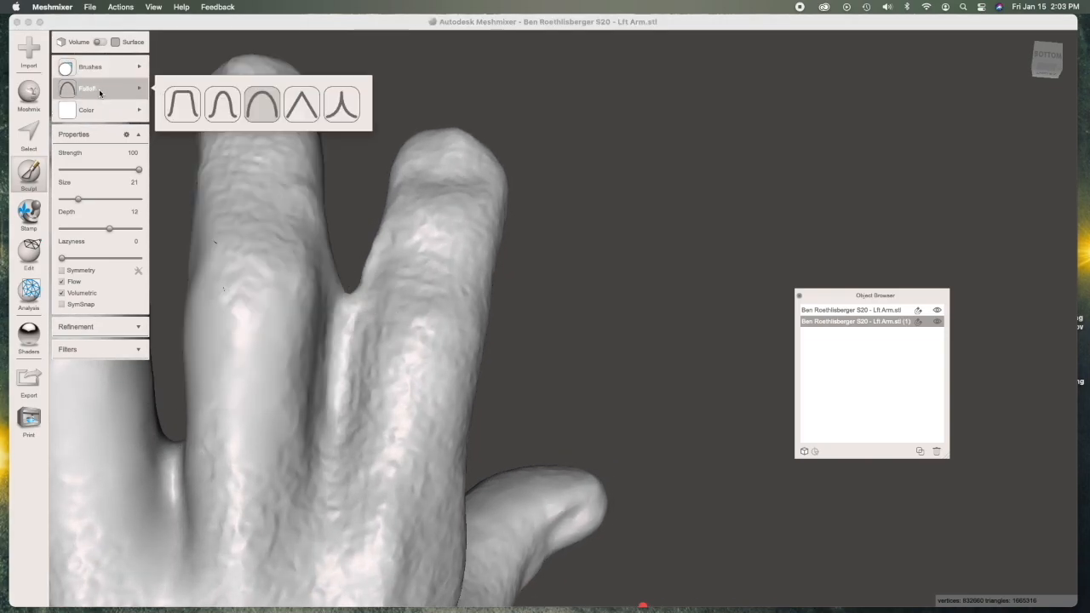
left_click(300, 107)
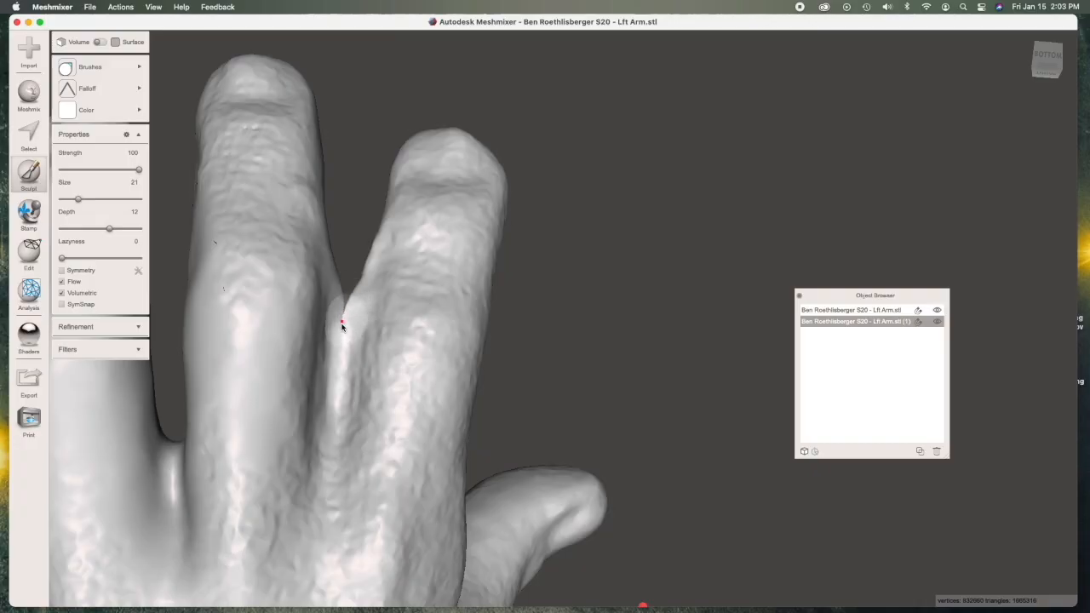
left_click_drag(341, 325, 339, 402)
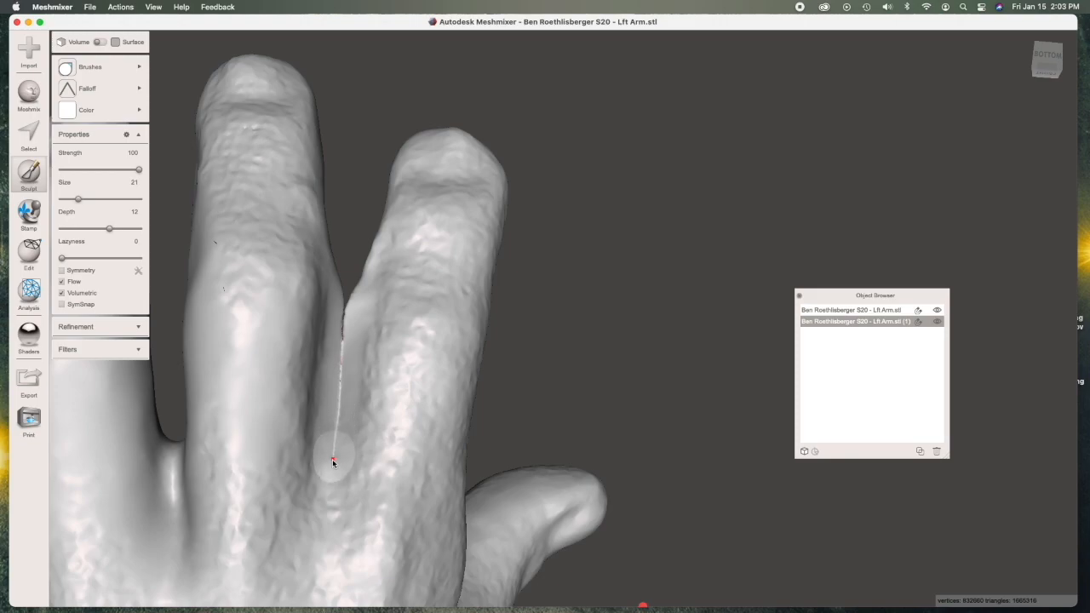
Step: Continue pinching the middle and index finger web from the back and palm sides of the hand
mouse_move(328, 485)
right_mouse_down()
mouse_move(367, 434)
mouse_move(331, 347)
right_mouse_up()
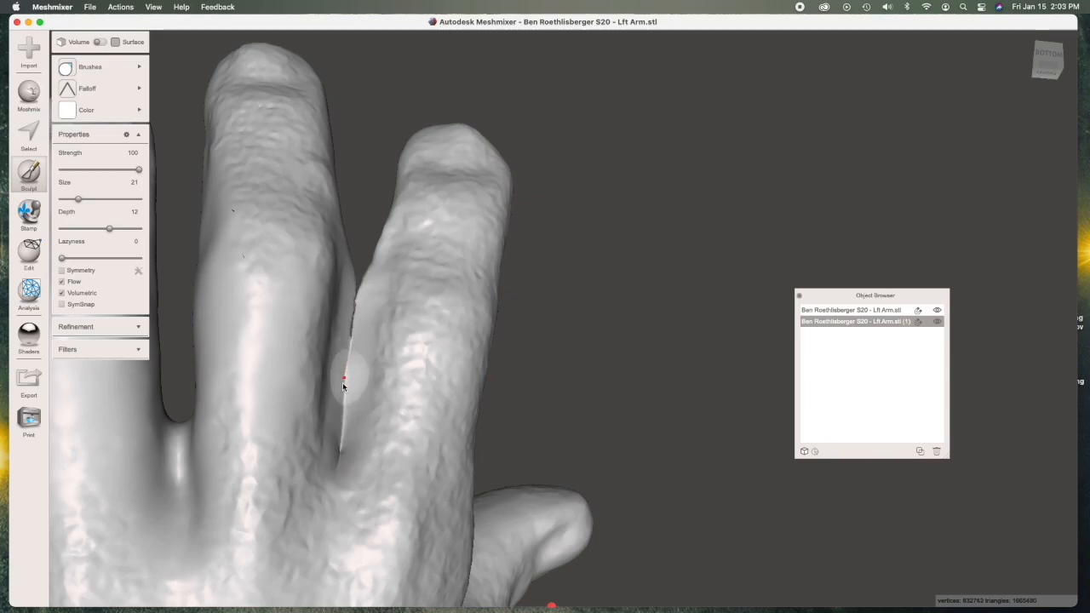
right_click_drag(469, 417, 788, 427)
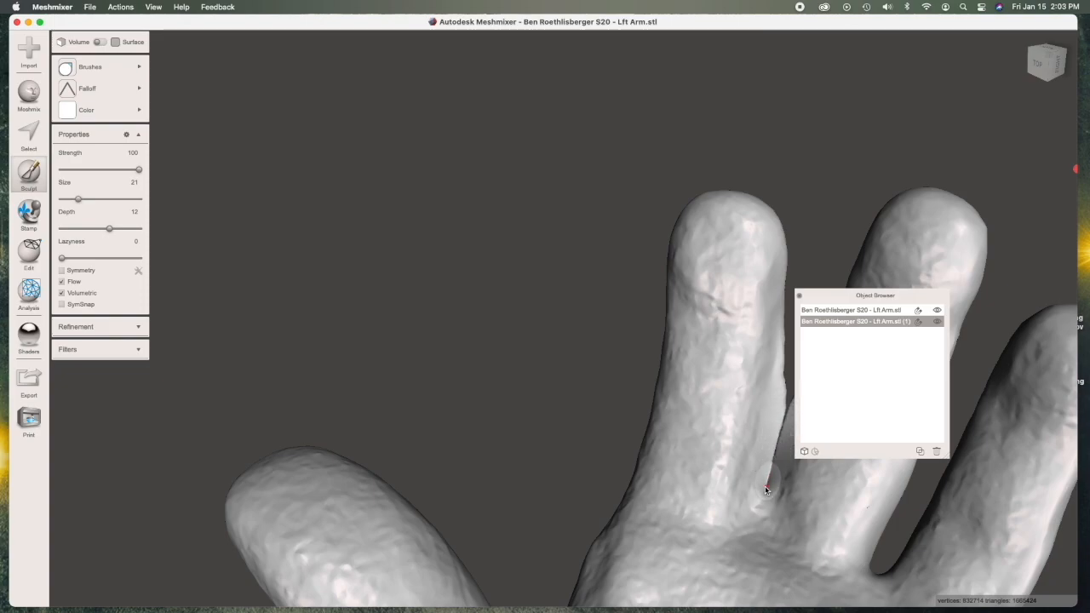
right_click_drag(760, 492, 545, 196)
Step: Push the web between the middle and index fingers inward with inverted Inflate strokes at strength 62
left_click(89, 85)
left_click(90, 66)
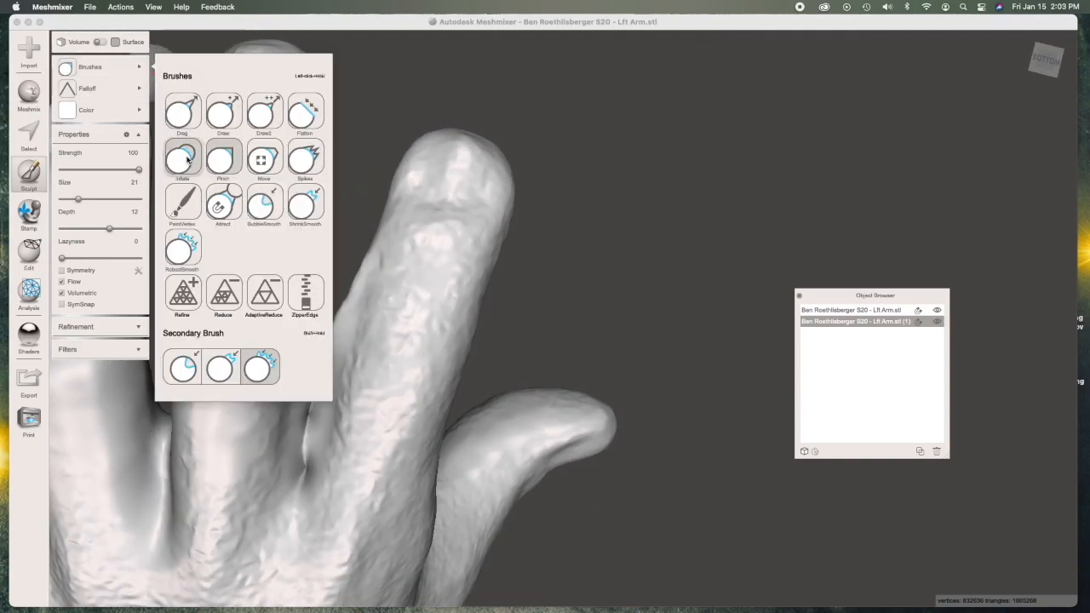
left_click(187, 158)
scroll(334, 352, "up", 5)
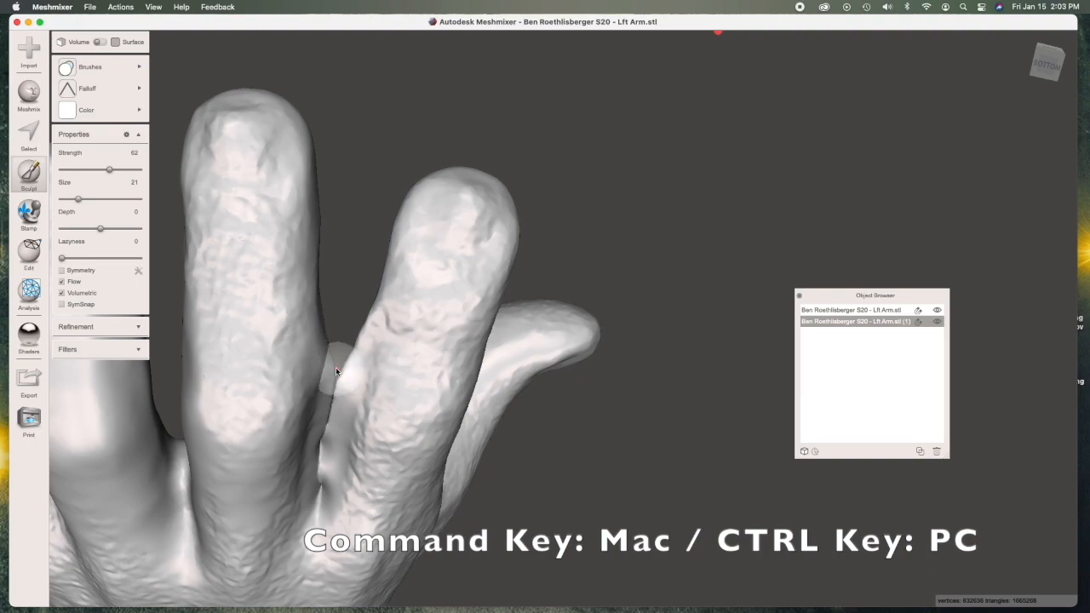
left_click(335, 371, "super")
left_click(336, 371, "super")
left_click_drag(335, 388, 330, 409, "super")
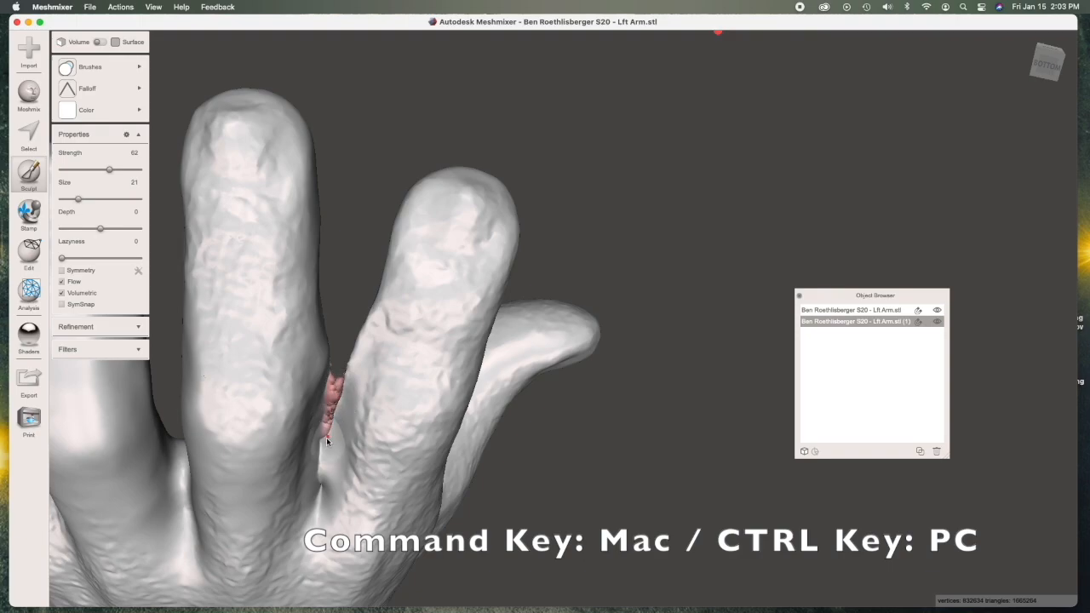
Step: Extend the inverted Inflate strokes down the middle and index finger gap, turning more of the web inside out
right_click_drag(329, 435, 346, 393)
left_click(344, 313, "super")
left_click_drag(344, 332, 339, 376, "super")
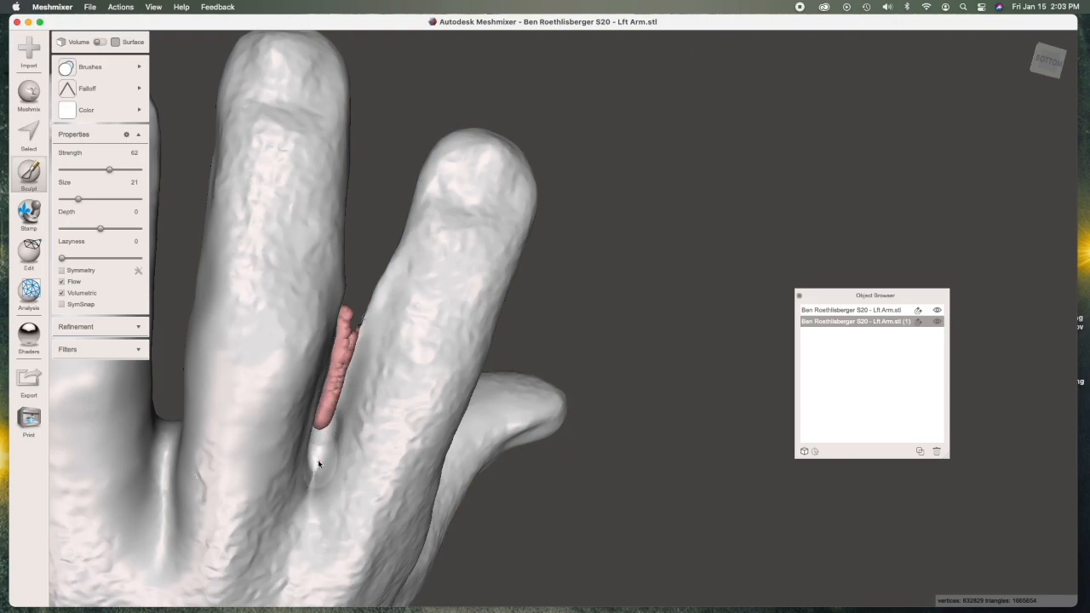
right_click_drag(321, 458, 338, 382)
left_click_drag(338, 347, 315, 411, "super")
mouse_move(362, 353)
right_mouse_down()
mouse_move(344, 405)
mouse_move(343, 375)
right_mouse_up()
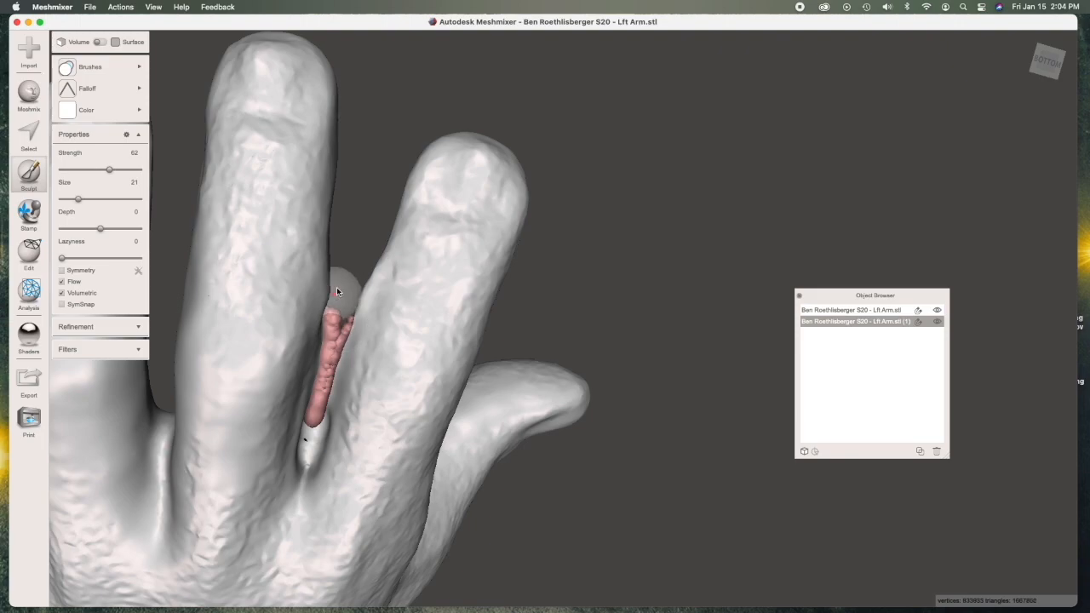
Step: Smooth away the inside-out web between the middle and index fingers using RobustSmooth at strength 100 with a rounded falloff
key("space")
left_click(183, 250)
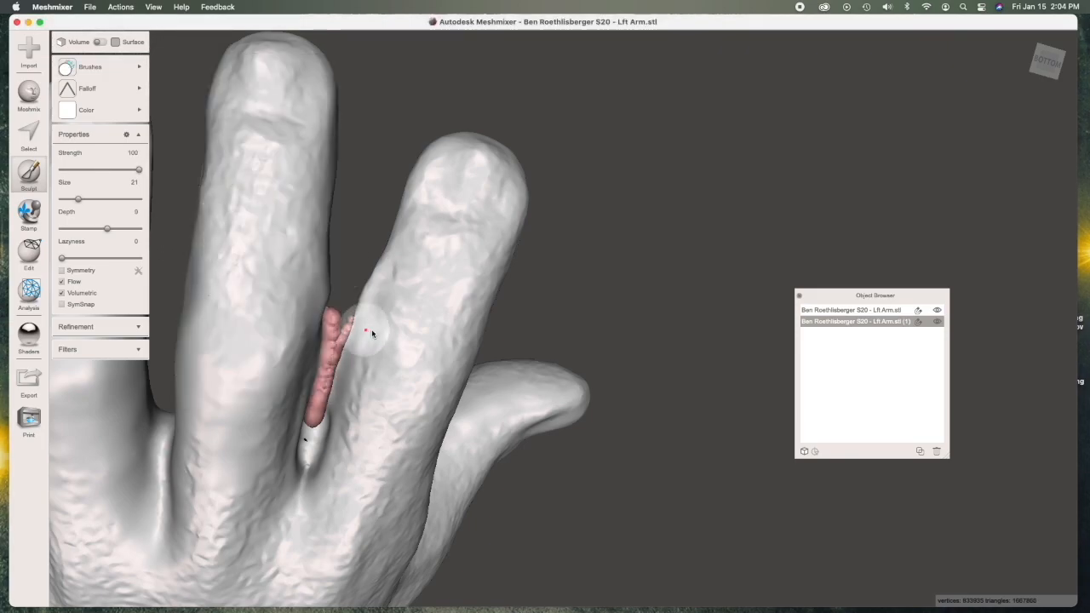
mouse_move(333, 279)
left_mouse_down()
mouse_move(325, 344)
mouse_move(332, 324)
left_mouse_up()
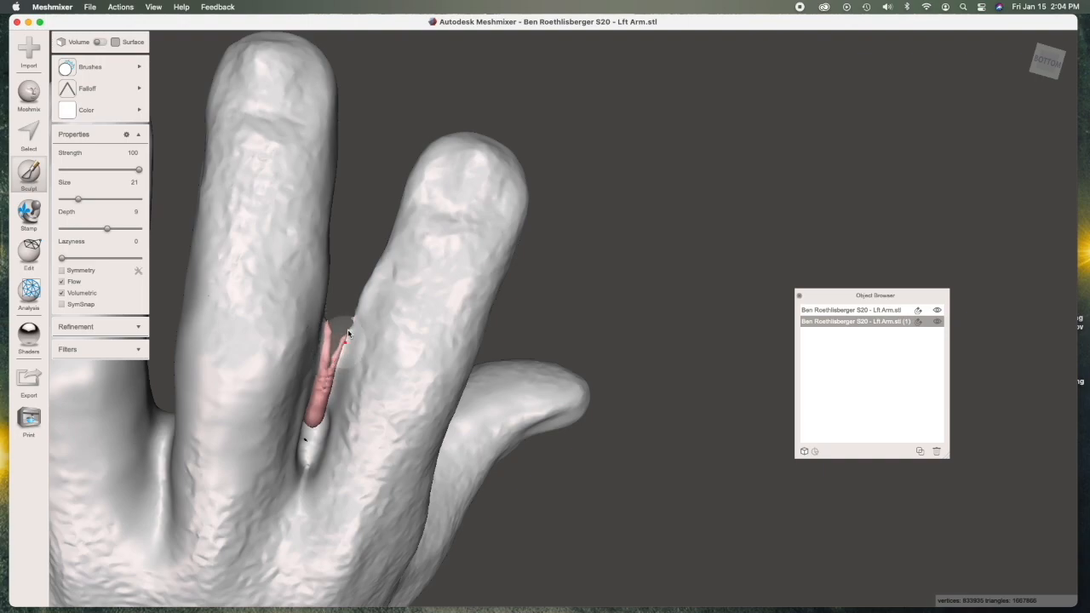
left_click(125, 92)
left_click(261, 108)
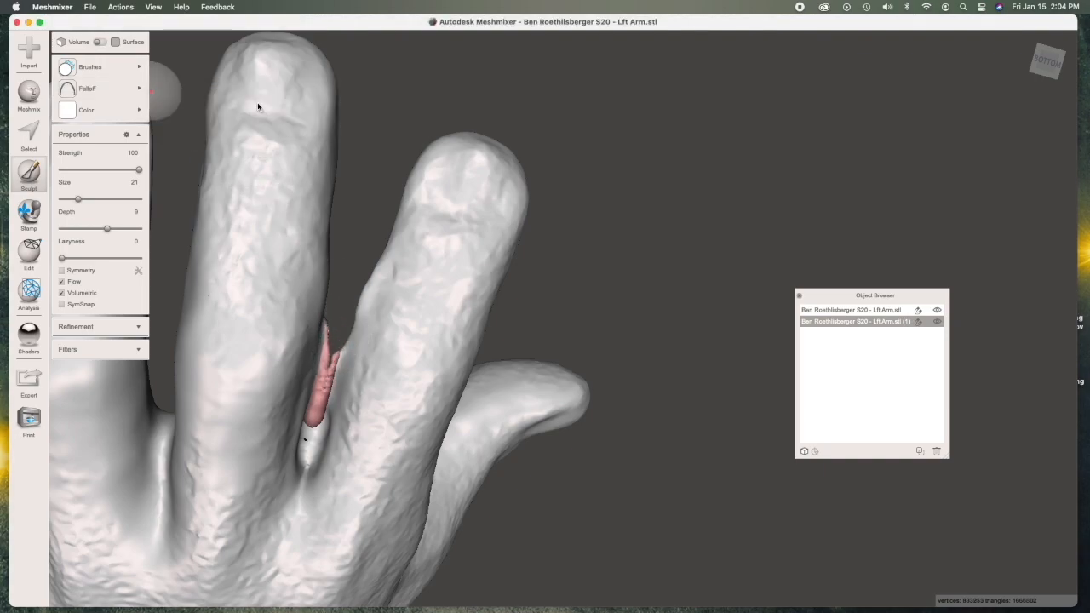
right_click_drag(322, 298, 380, 301)
left_click_drag(433, 314, 423, 305)
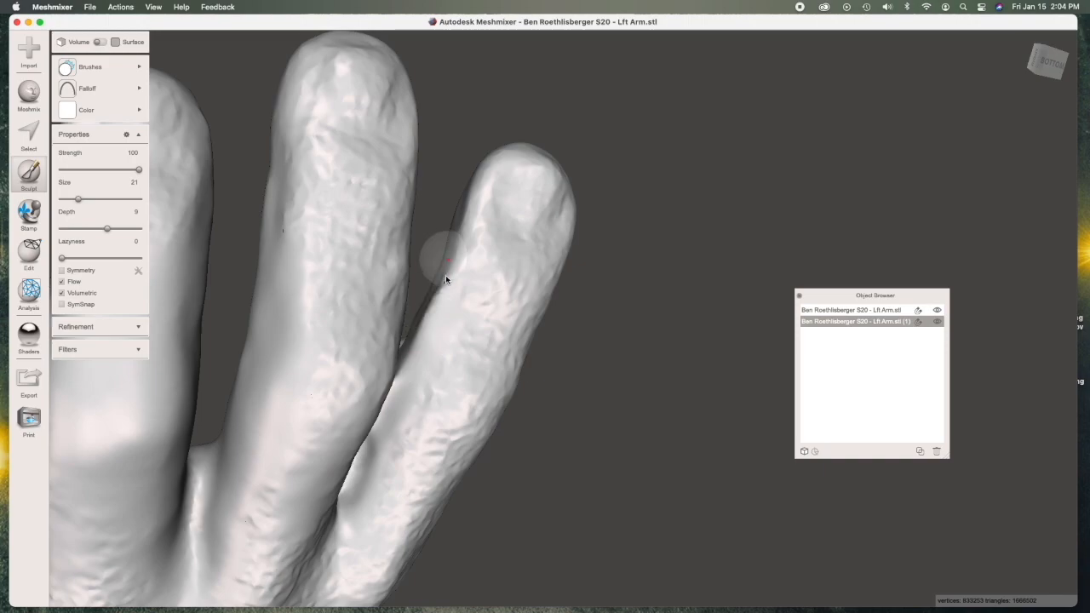
right_click_drag(360, 384, 340, 299)
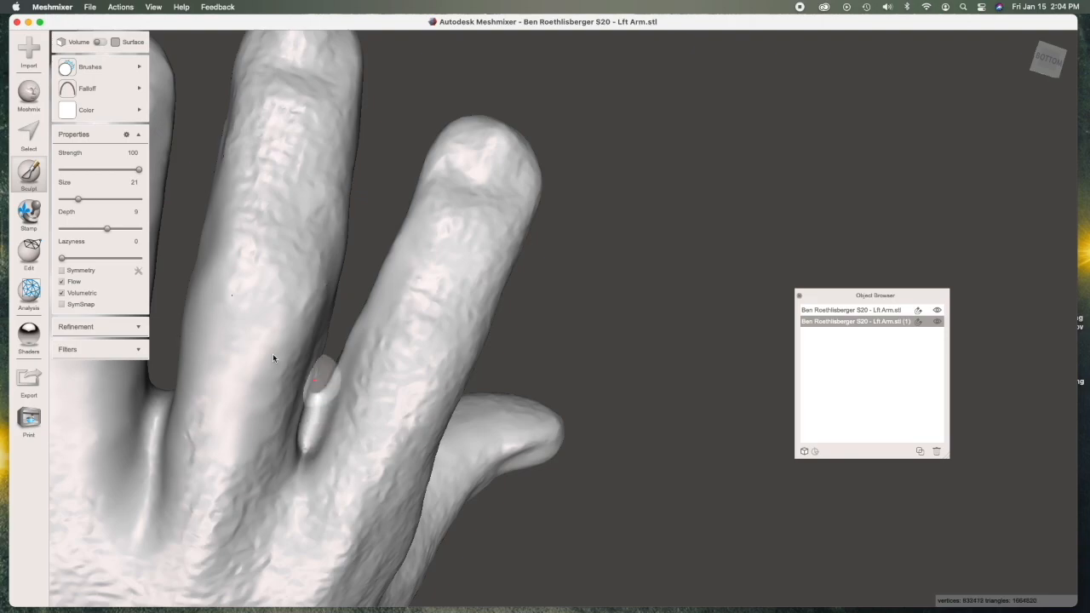
Step: Smooth the facing sides of the middle and index fingers and the base of their gap on the back and palm sides
right_click_drag(273, 353, 275, 330)
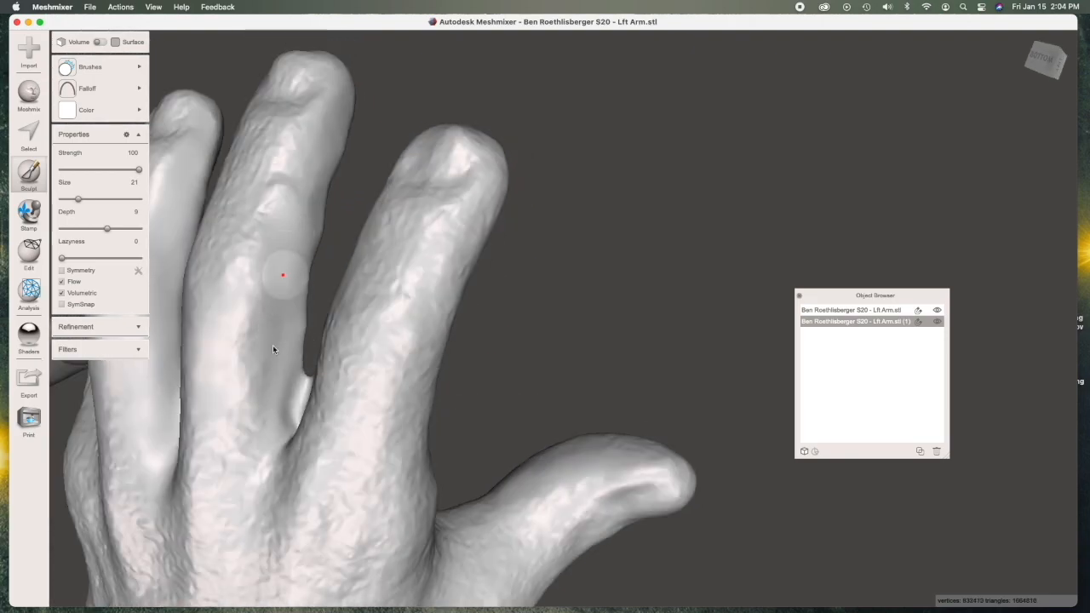
right_click_drag(283, 264, 746, 366)
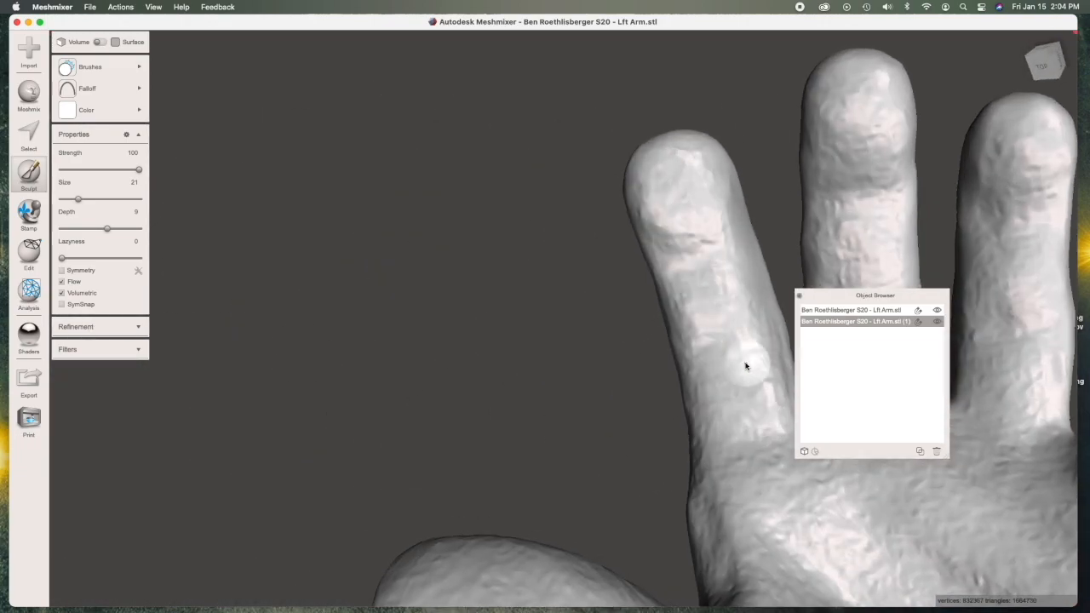
key("space")
left_click_drag(552, 277, 496, 259)
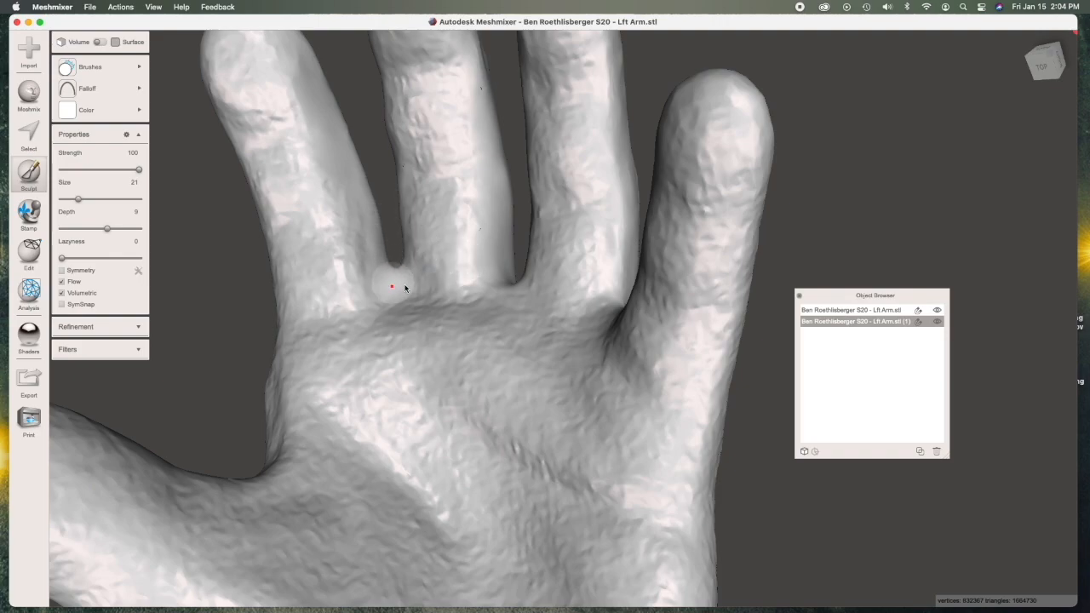
right_click_drag(397, 288, 444, 274)
right_click_drag(418, 236, 397, 330)
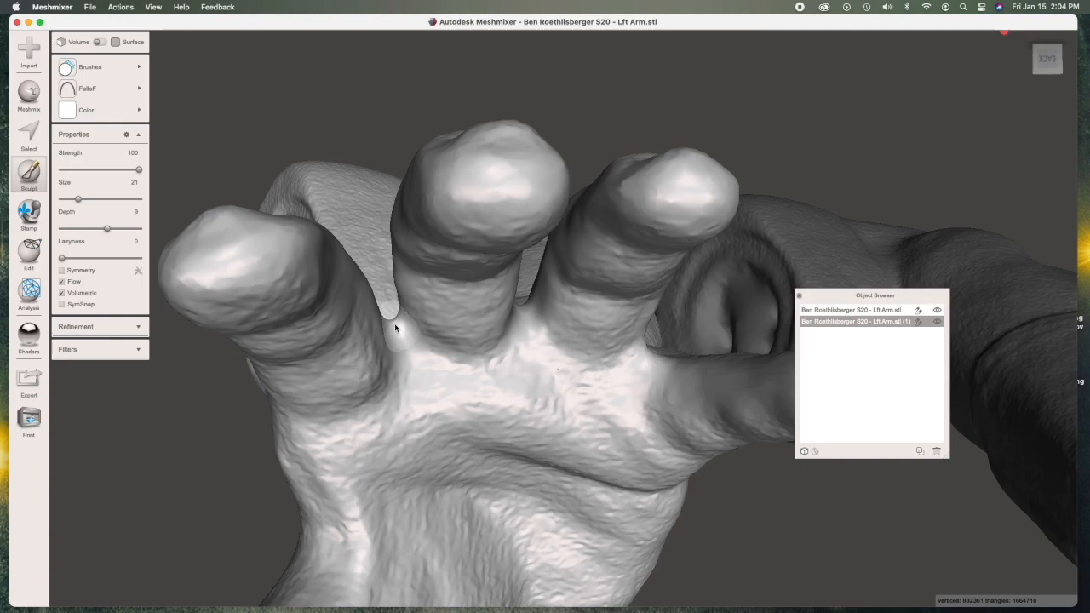
Step: Push the remaining web at the base of the middle and index finger gap inside out with the inverted Inflate brush
scroll(419, 315, "up", 5)
mouse_move(133, 62)
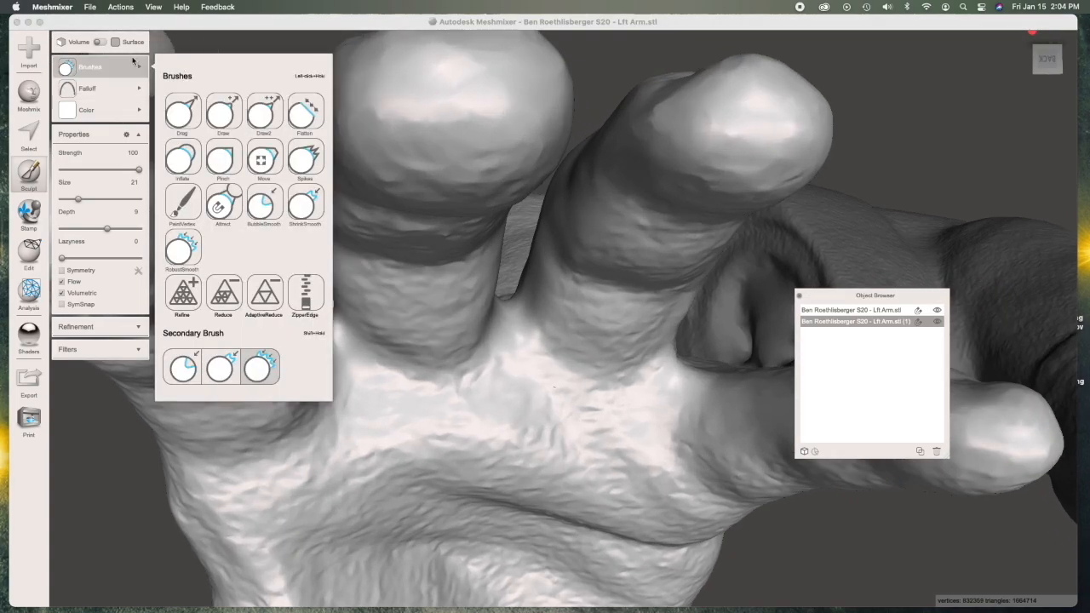
left_click(186, 160)
mouse_move(317, 320)
left_mouse_down()
mouse_move(326, 316)
mouse_move(342, 351)
left_mouse_up()
right_click_drag(328, 261, 371, 323)
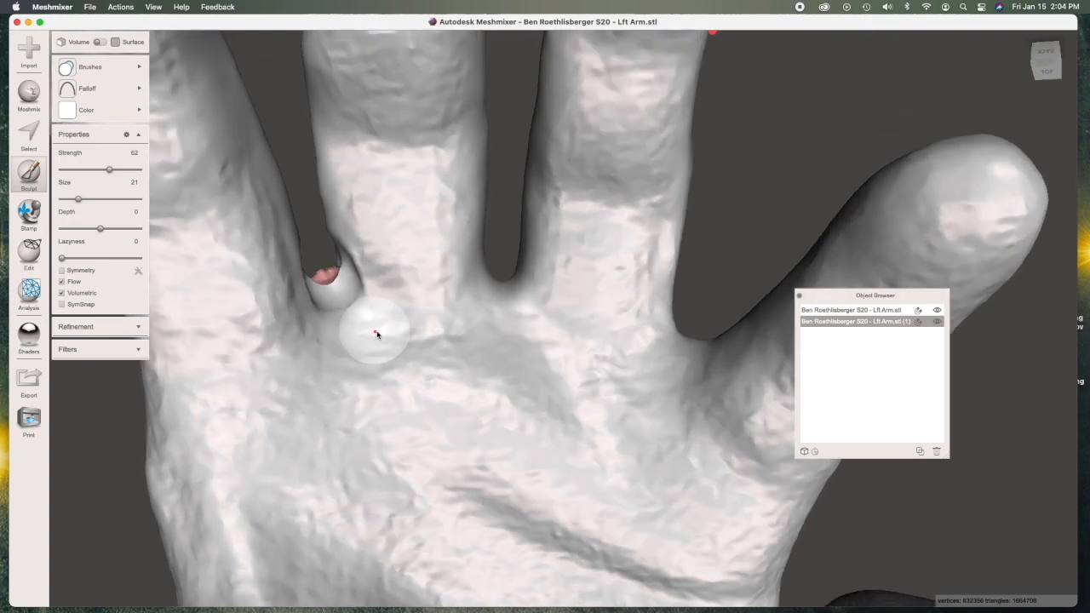
Step: Smooth the inside-out base of the middle and index finger gap using the RobustSmooth brush at strength 100
mouse_move(114, 69)
left_click(215, 154)
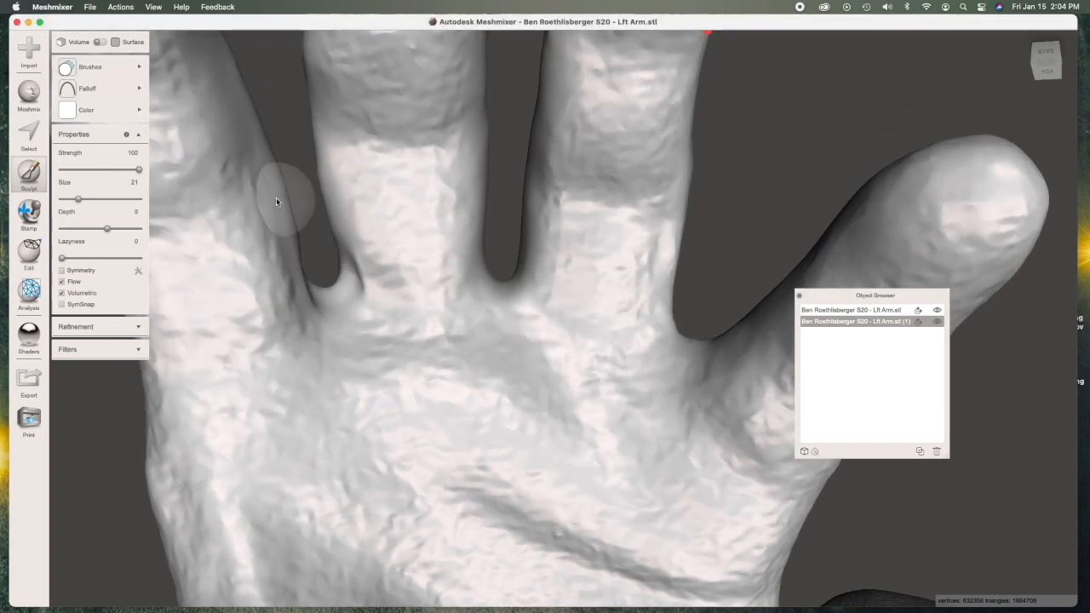
mouse_move(332, 161)
right_mouse_down()
mouse_move(303, 323)
mouse_move(267, 219)
right_mouse_up()
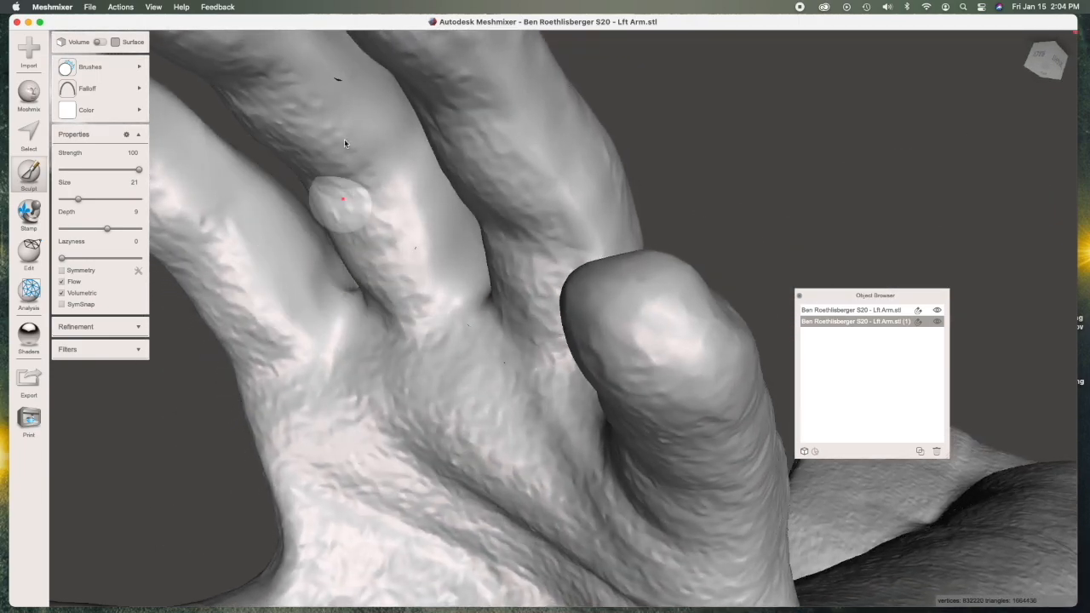
Step: Smooth the skin texture and knuckle wrinkles off the backs of the fingers, up to the fingertips
mouse_move(318, 158)
right_mouse_down()
mouse_move(446, 266)
mouse_move(369, 266)
mouse_move(476, 332)
mouse_move(606, 393)
mouse_move(637, 352)
right_mouse_up()
scroll(349, 253, "down", 3)
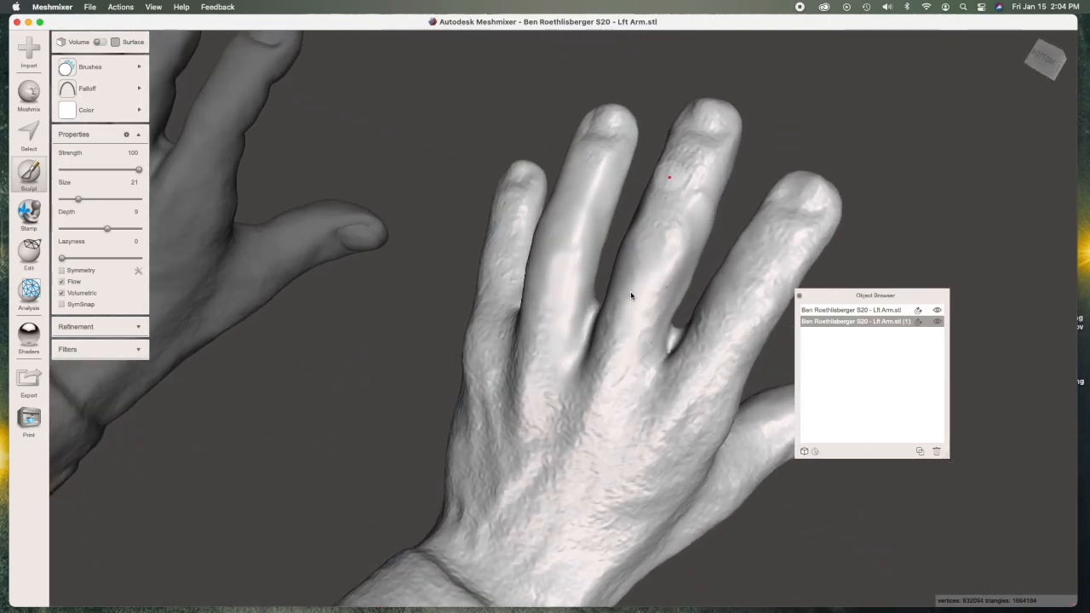
right_click_drag(712, 166, 656, 310)
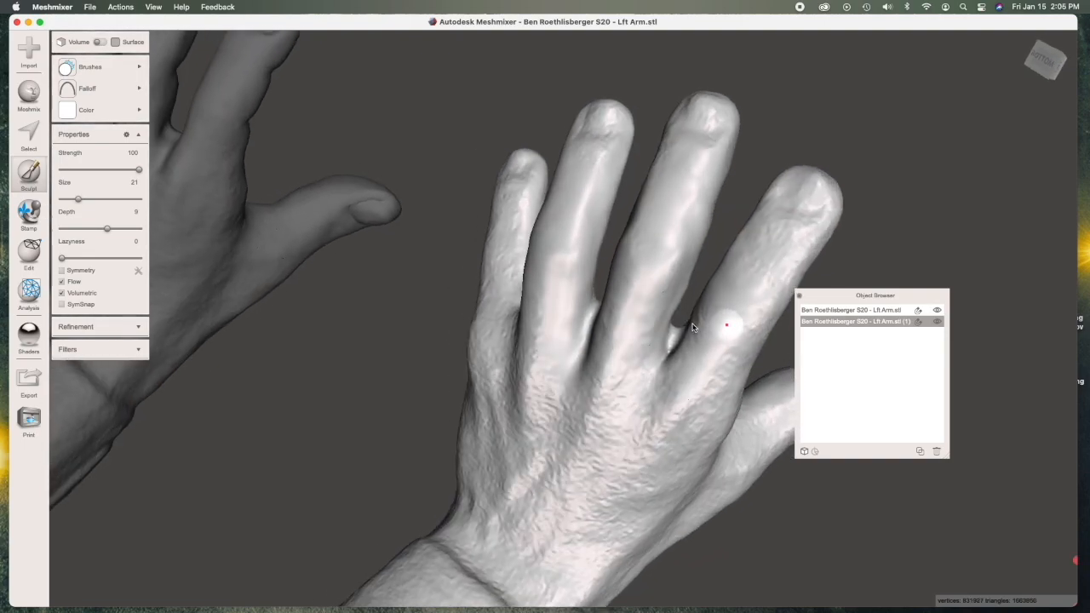
mouse_move(725, 319)
right_mouse_down()
mouse_move(728, 288)
mouse_move(715, 332)
mouse_move(557, 237)
mouse_move(570, 165)
right_mouse_up()
right_click_drag(696, 161, 690, 275)
mouse_move(720, 152)
left_mouse_down("shift")
mouse_move(765, 162)
mouse_move(761, 171)
left_mouse_up("shift")
left_click_drag(630, 133, 650, 141, "shift")
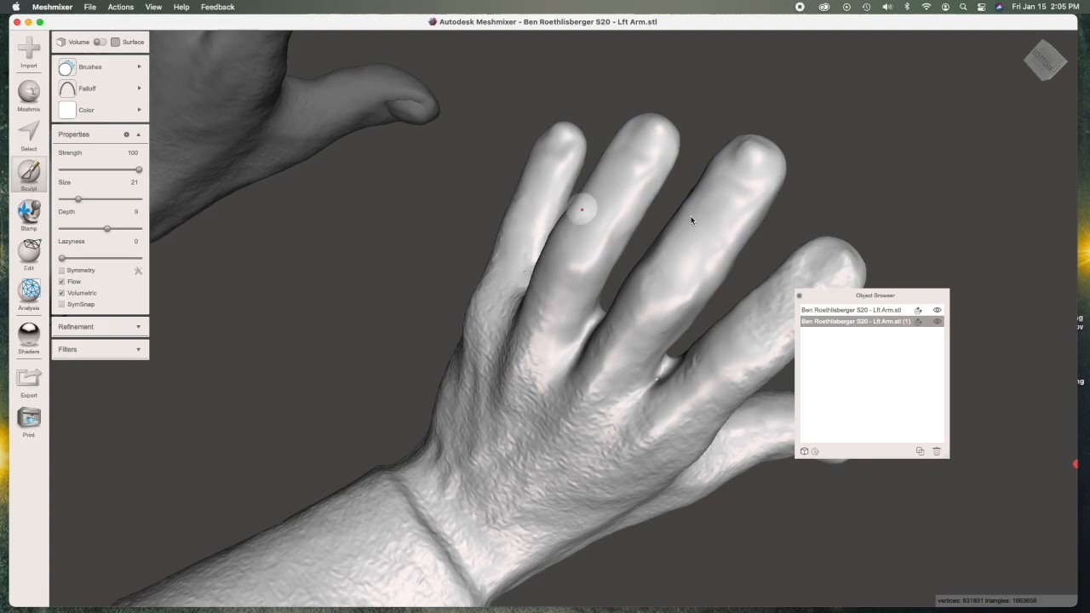
Step: Bring the ring fingertip into close view and set up the Pinch brush with a pointed falloff
scroll(718, 206, "up", 5)
key("space")
left_click_drag(548, 280, 461, 290)
mouse_move(248, 142)
right_mouse_down()
mouse_move(294, 176)
mouse_move(246, 120)
mouse_move(288, 131)
mouse_move(161, 155)
mouse_move(351, 371)
mouse_move(386, 267)
mouse_move(204, 281)
mouse_move(290, 304)
mouse_move(287, 278)
mouse_move(315, 256)
right_mouse_up()
key("space")
left_click_drag(569, 277, 539, 272)
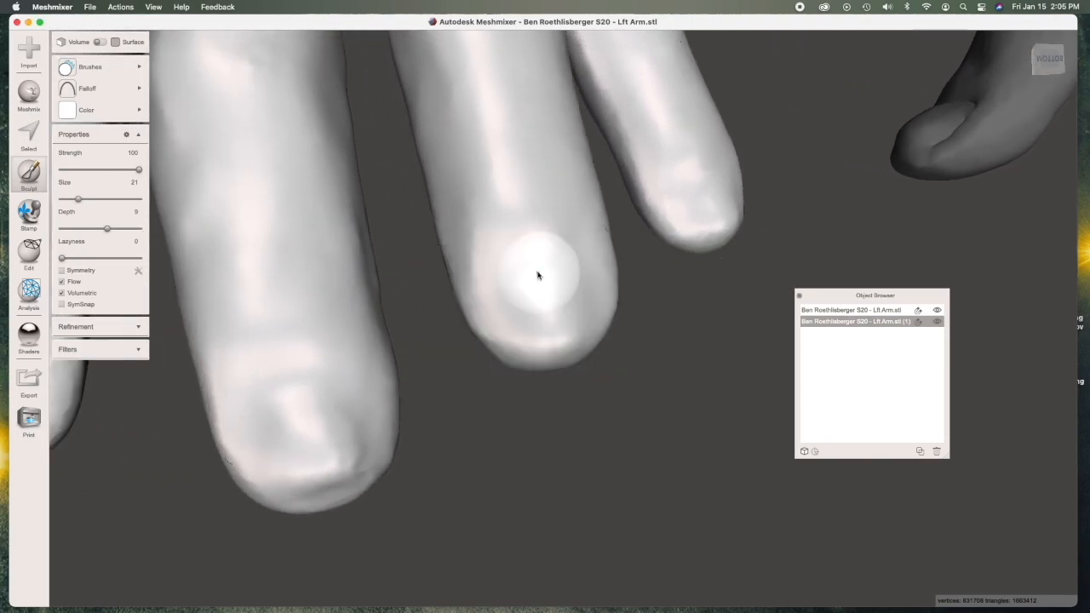
left_click(89, 66)
left_click(222, 159)
mouse_move(135, 88)
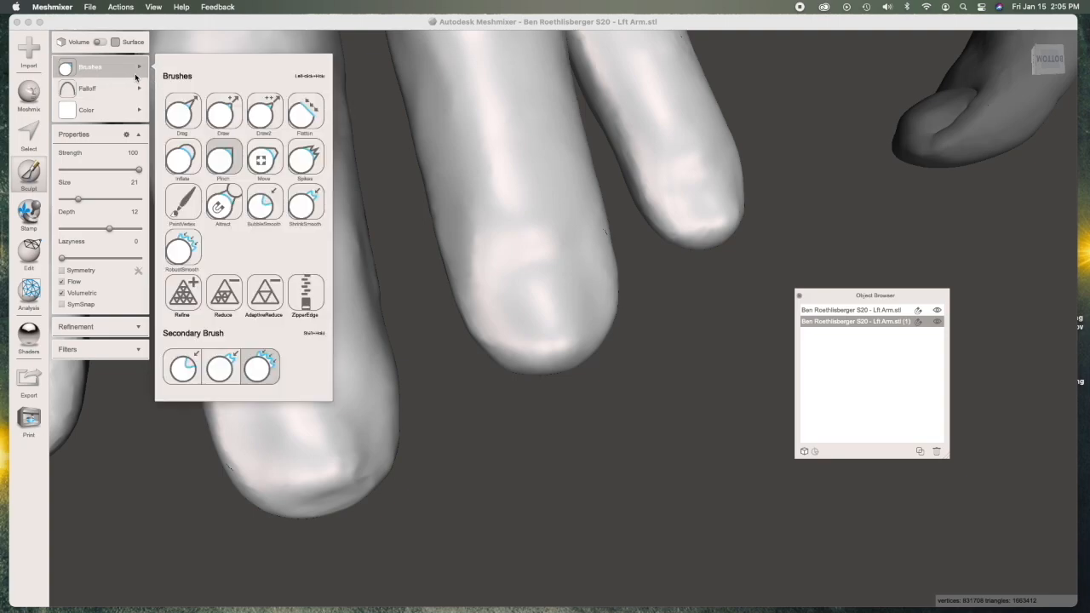
left_click(301, 104)
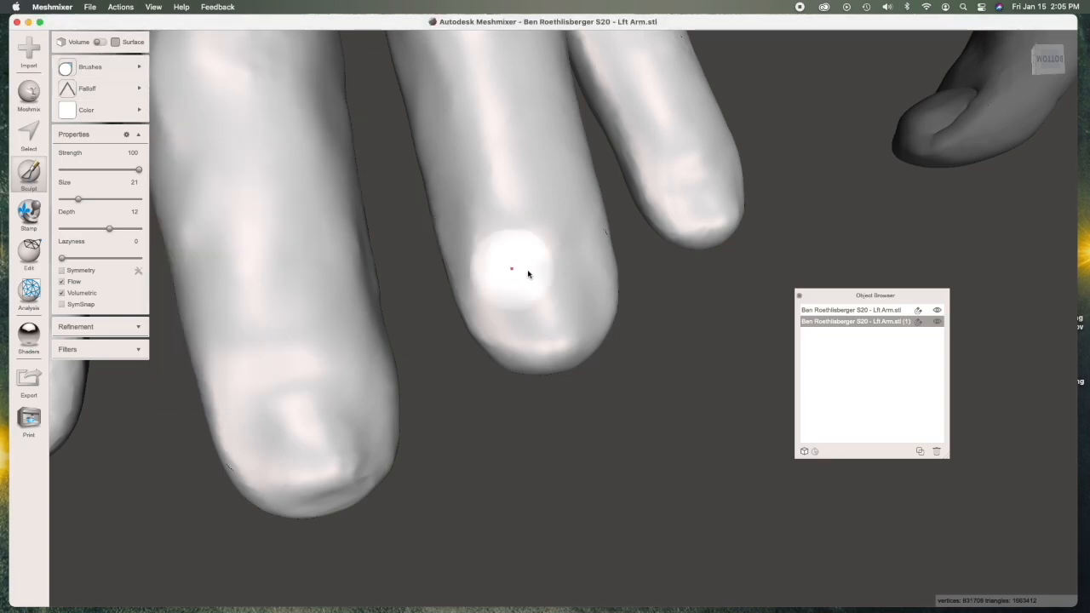
Step: Reduce the brush size to 13 and pinch a curved crease across the back of the ring fingertip at the nail base
scroll(535, 255, "up", 3)
right_click_drag(532, 254, 530, 264)
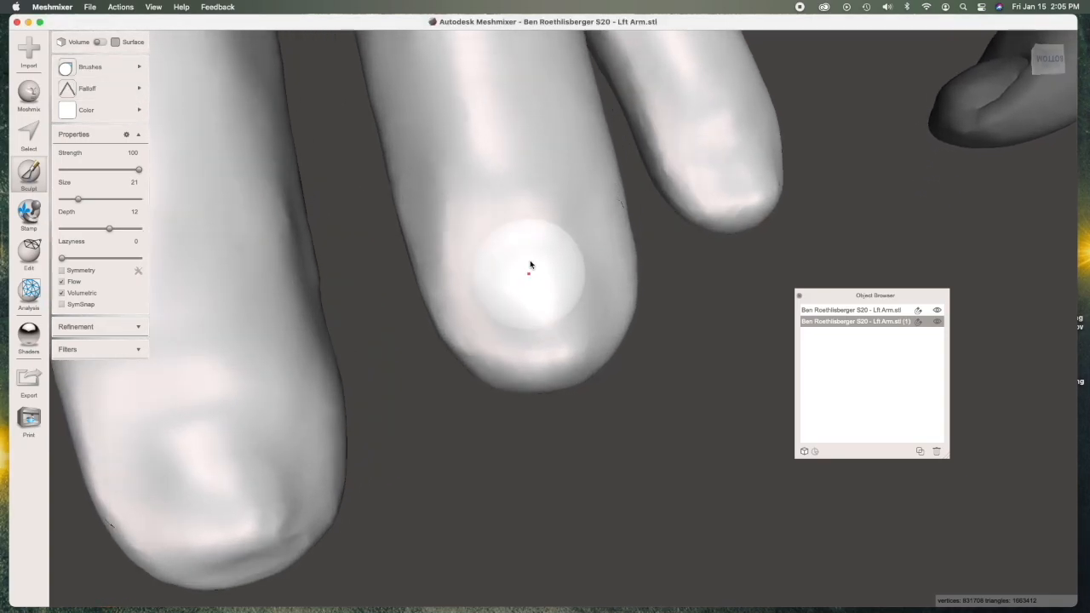
key("bracketleft")
key("bracketleft")
key("bracketleft")
key("bracketleft")
key("bracketleft")
right_click_drag(526, 238, 522, 252)
key("bracketleft")
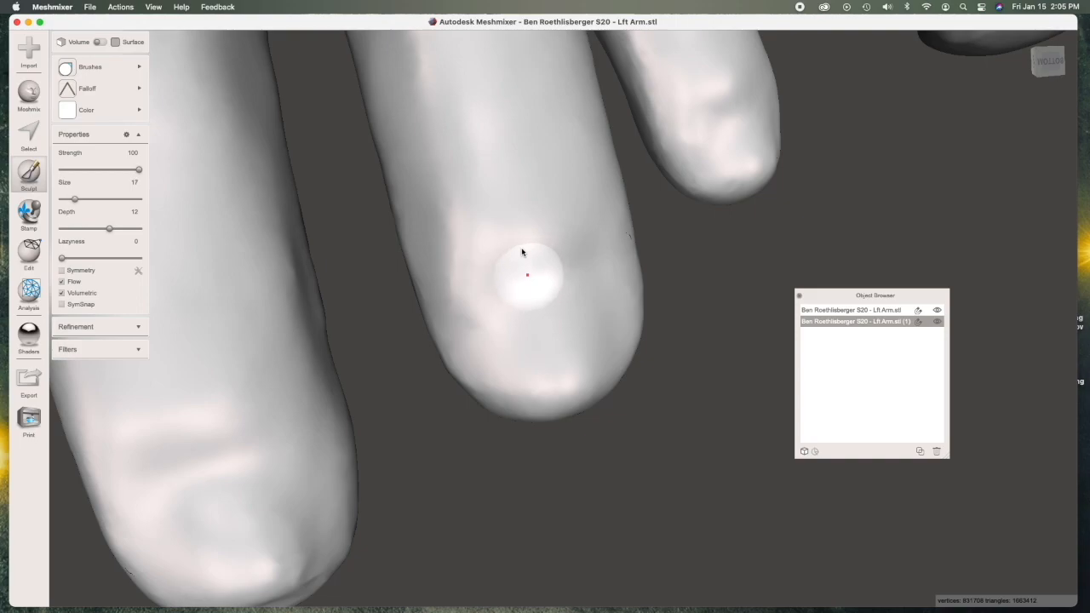
key("bracketleft")
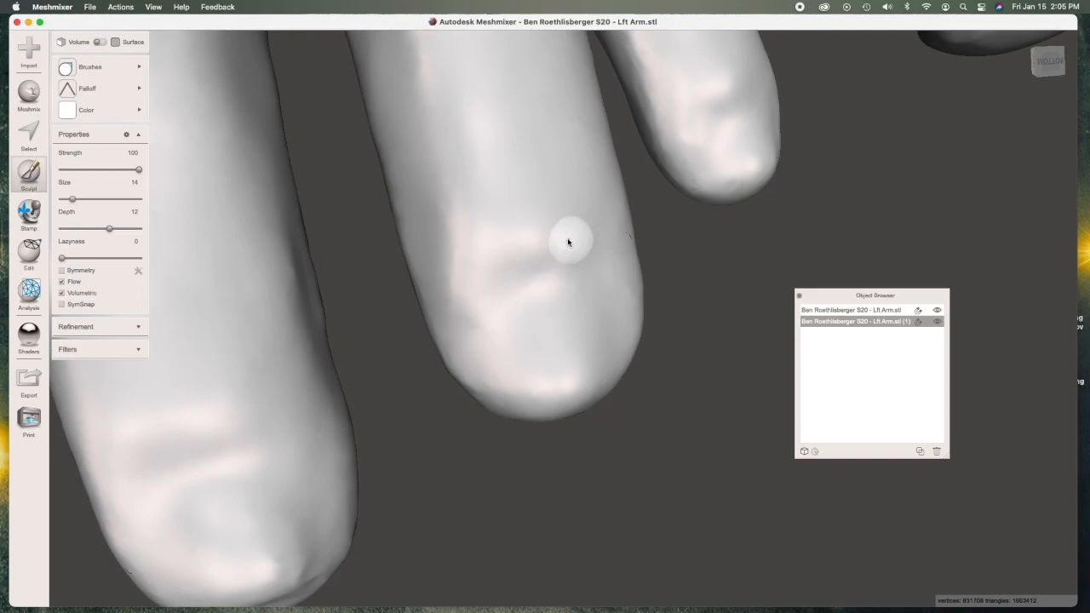
key("bracketleft")
left_click_drag(507, 270, 446, 297)
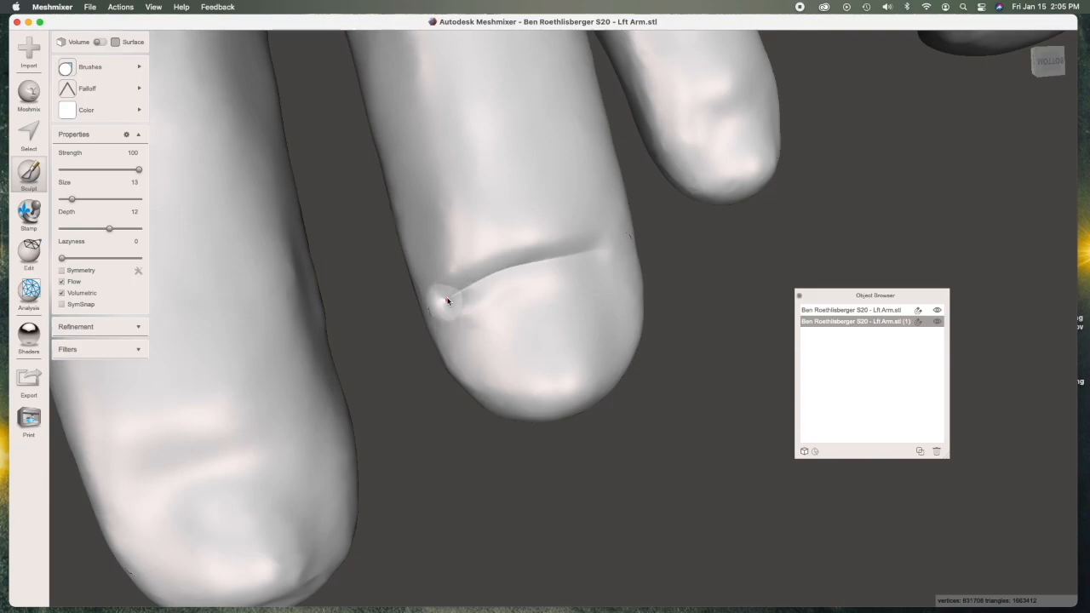
left_click_drag(594, 258, 606, 255)
right_click_drag(538, 324, 584, 298)
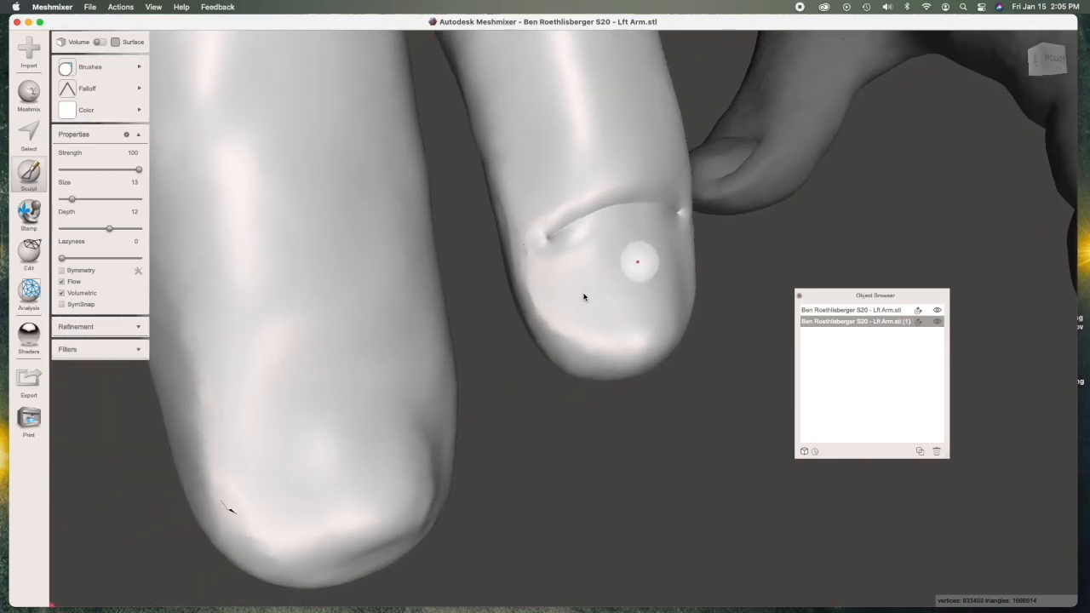
Step: Pinch the crease along both sides and the tip of the ring finger's nail to close its outline, finishing at brush size 12
mouse_move(557, 321)
left_mouse_down()
mouse_move(594, 362)
mouse_move(606, 351)
left_mouse_up()
right_click_drag(606, 351, 431, 331)
left_click_drag(505, 313, 514, 310)
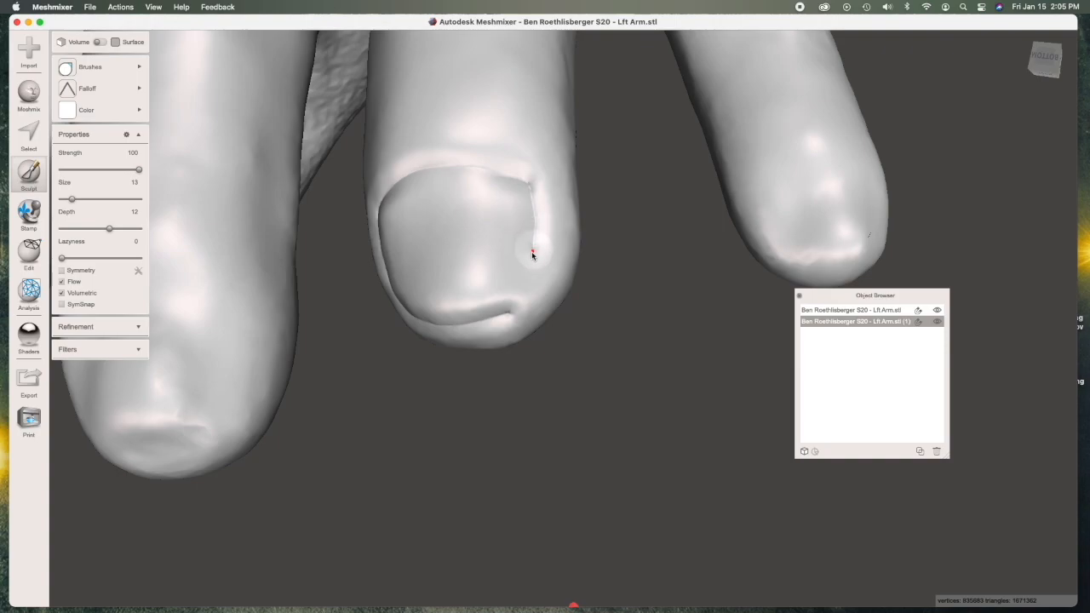
right_click_drag(505, 309, 526, 293)
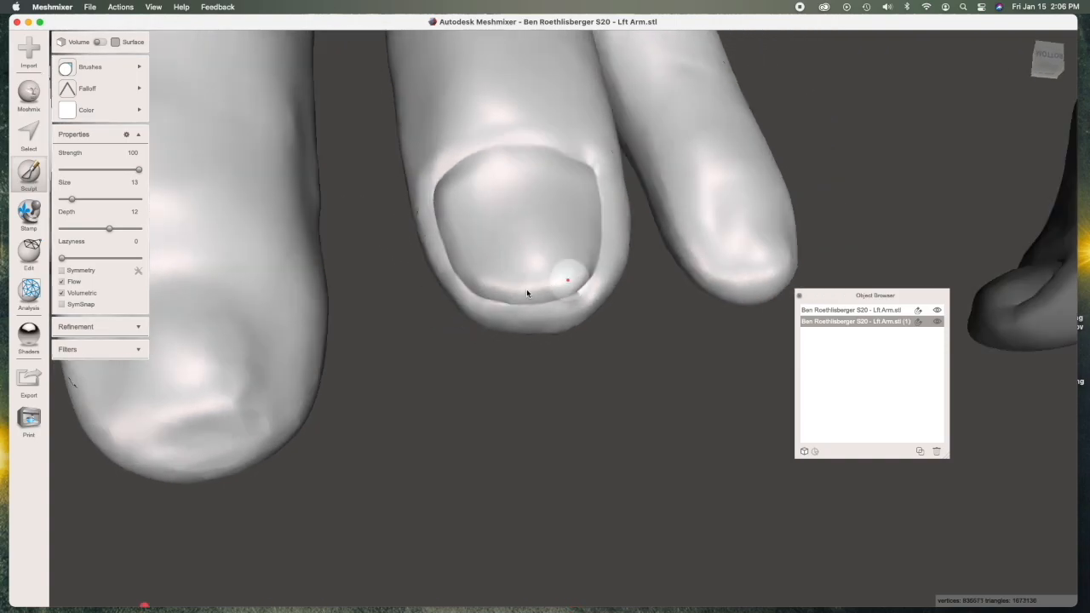
mouse_move(595, 175)
left_mouse_down()
mouse_move(568, 158)
mouse_move(462, 153)
mouse_move(434, 179)
left_mouse_up()
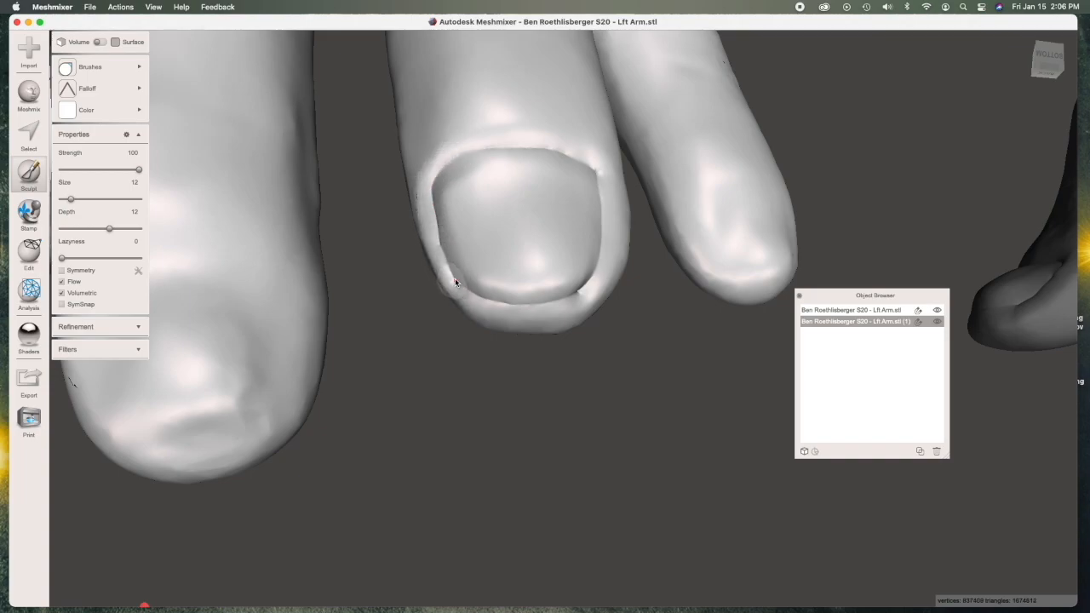
mouse_move(440, 245)
left_mouse_down()
mouse_move(452, 274)
mouse_move(494, 301)
left_mouse_up()
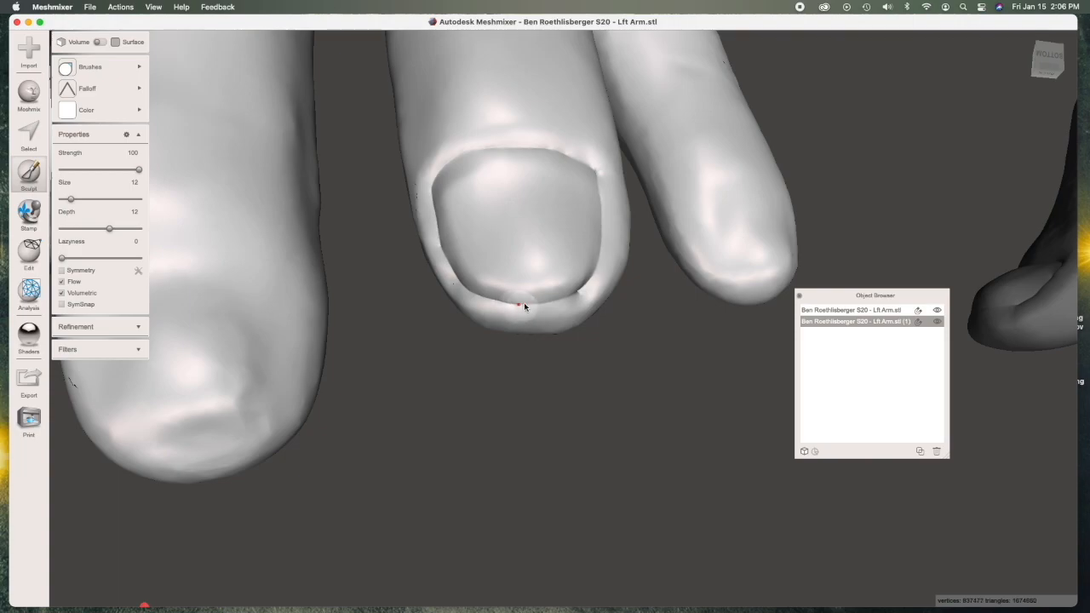
right_click_drag(584, 293, 565, 306)
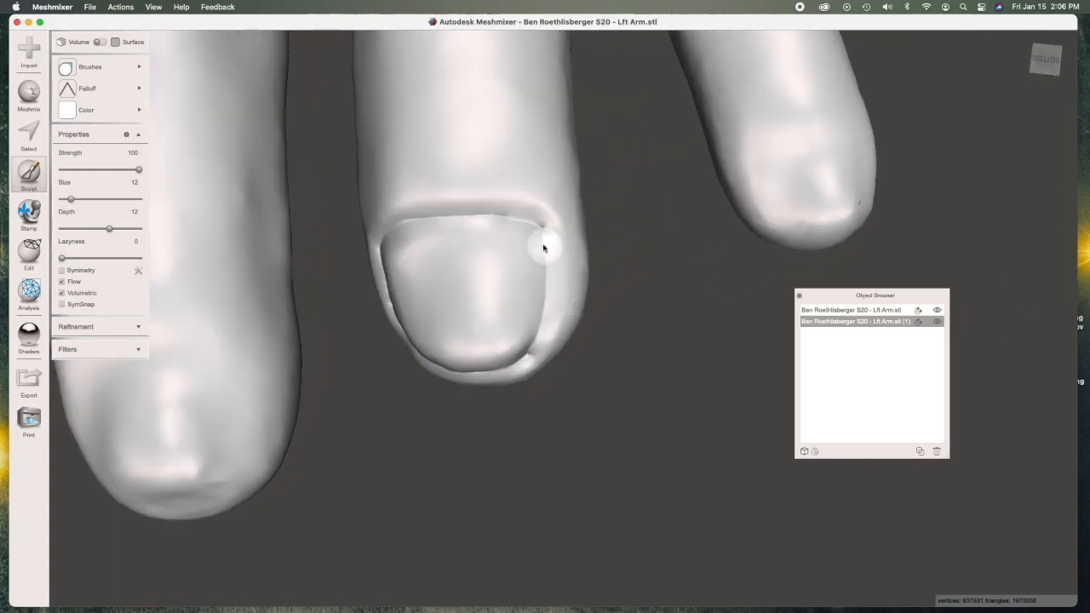
Step: Soften the pinched crease around the ring finger's nail with the RobustSmooth brush at strength 41 and size 18
mouse_move(579, 353)
right_mouse_down()
mouse_move(230, 301)
mouse_move(358, 340)
mouse_move(332, 190)
right_mouse_up()
mouse_move(68, 66)
left_click(182, 247)
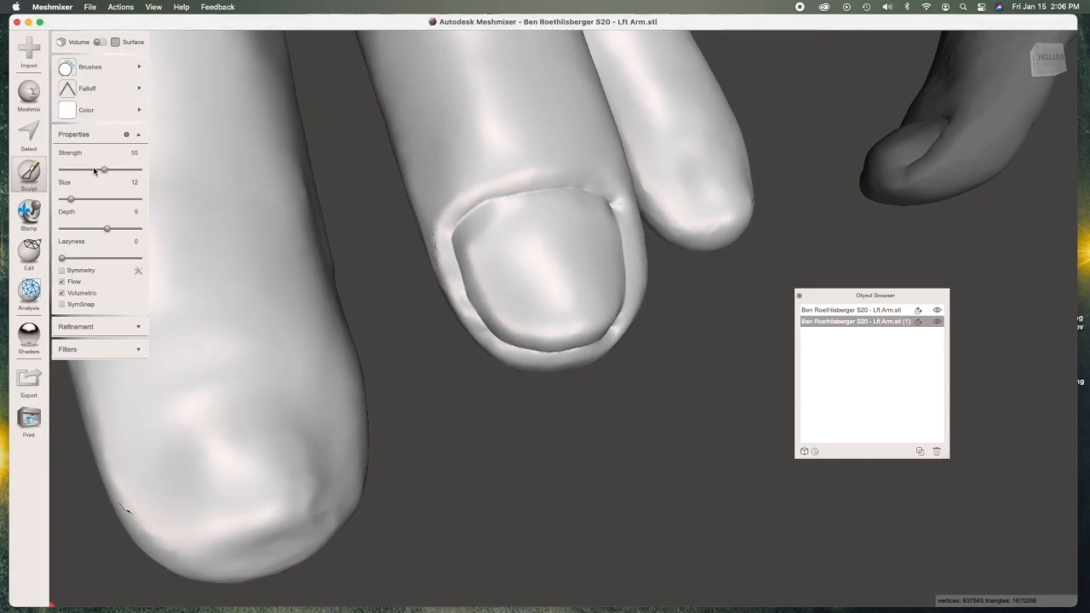
mouse_move(543, 185)
left_mouse_down()
mouse_move(513, 193)
mouse_move(530, 188)
left_mouse_up()
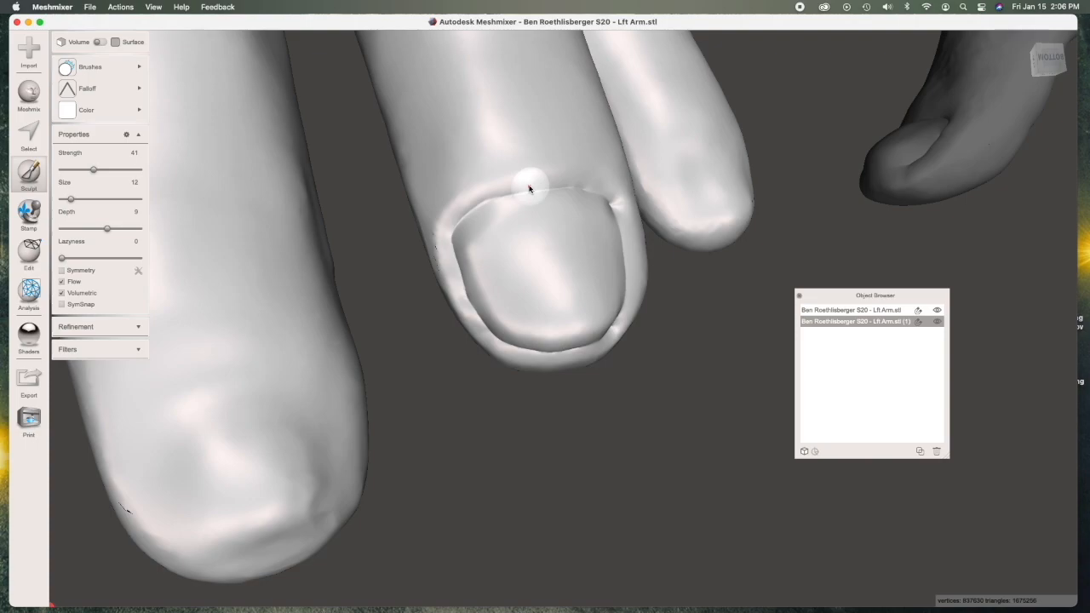
key("bracketright")
key("bracketright")
key("bracketright")
key("bracketright")
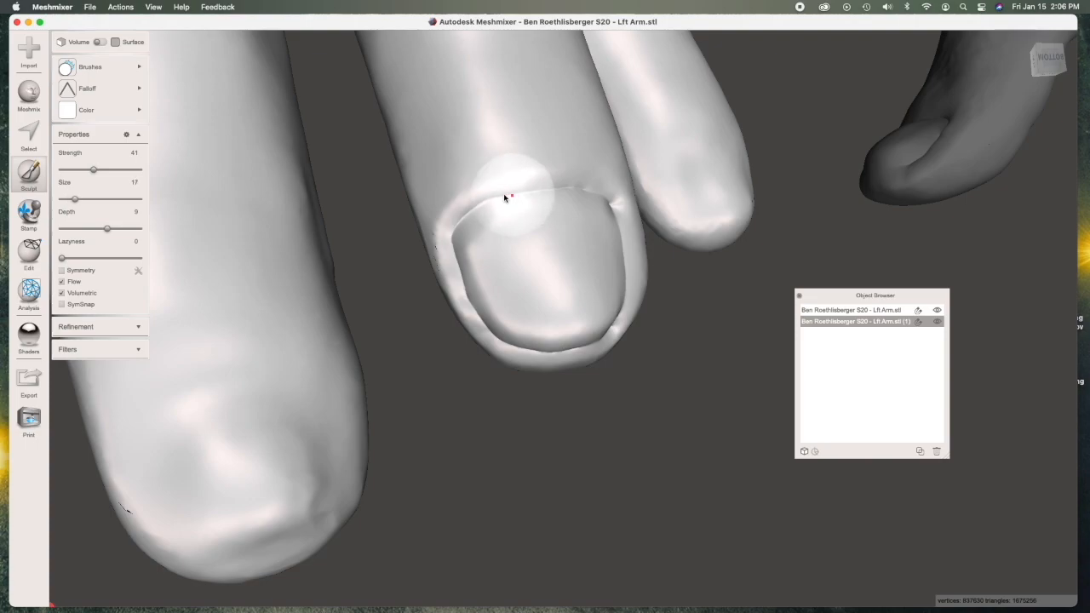
mouse_move(506, 197)
left_mouse_down()
mouse_move(455, 236)
mouse_move(443, 228)
mouse_move(486, 341)
mouse_move(450, 297)
mouse_move(580, 336)
mouse_move(620, 247)
mouse_move(622, 219)
mouse_move(577, 183)
mouse_move(523, 196)
mouse_move(533, 187)
mouse_move(464, 244)
mouse_move(478, 252)
mouse_move(438, 227)
mouse_move(481, 319)
mouse_move(622, 308)
left_mouse_up()
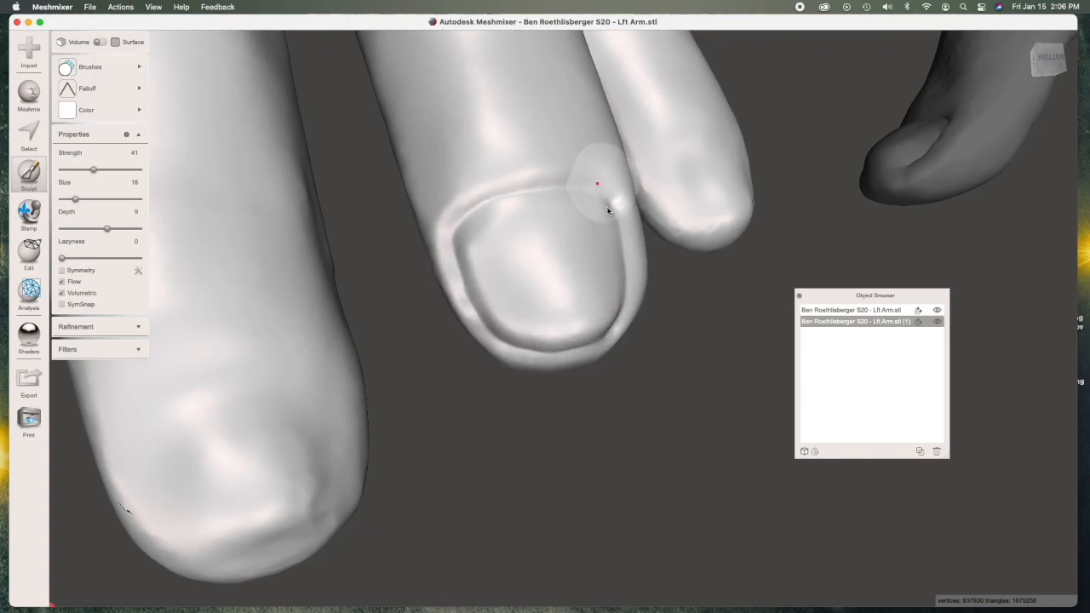
Step: Examine the ring finger's nail from several angles and compare the edited hand's palm side with the darker original arm
scroll(498, 293, "down", 10)
right_click_drag(498, 294, 572, 281)
scroll(557, 278, "up", 10)
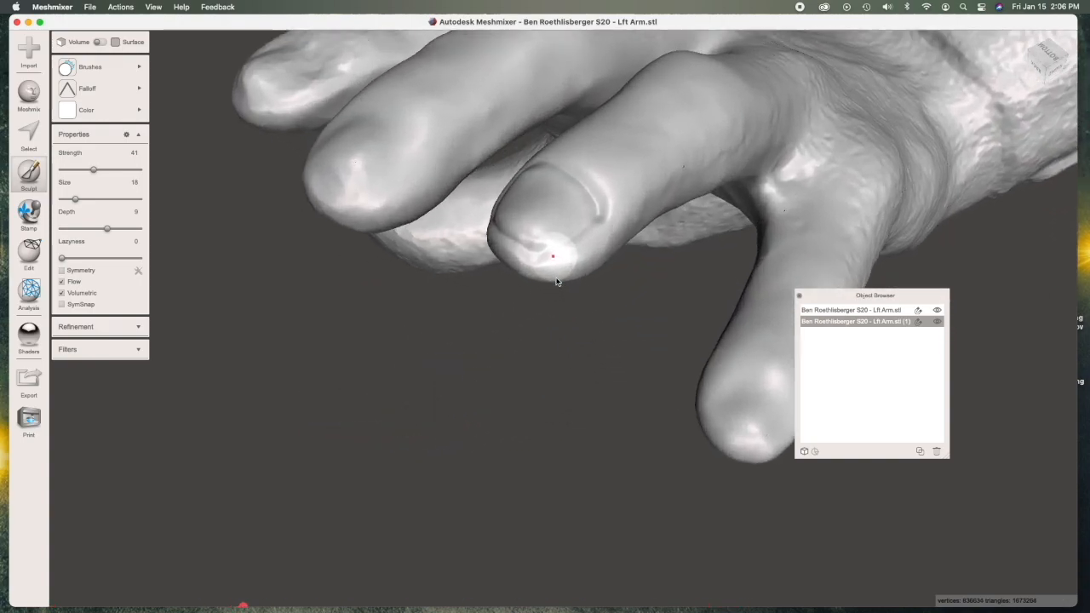
scroll(519, 239, "down", 10)
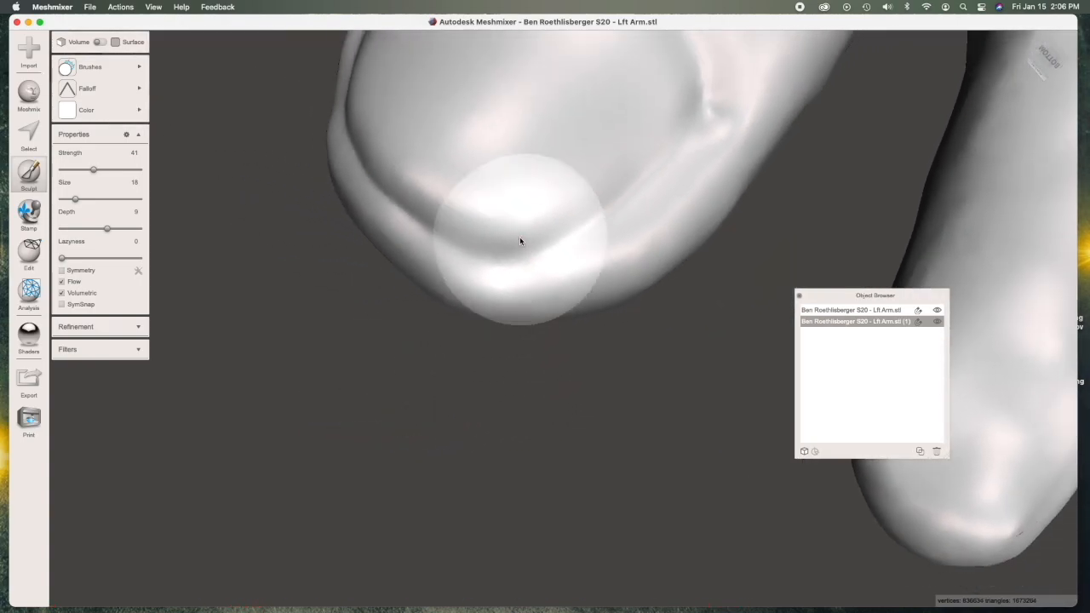
right_click_drag(521, 240, 606, 462)
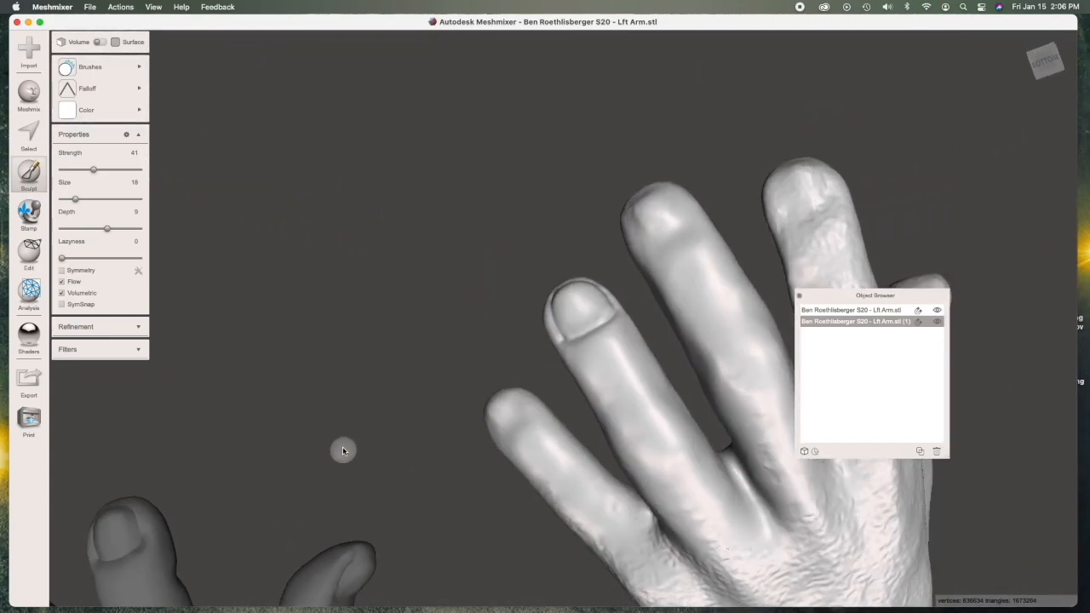
scroll(328, 382, "down", 8)
right_click_drag(277, 415, 621, 440)
key("space")
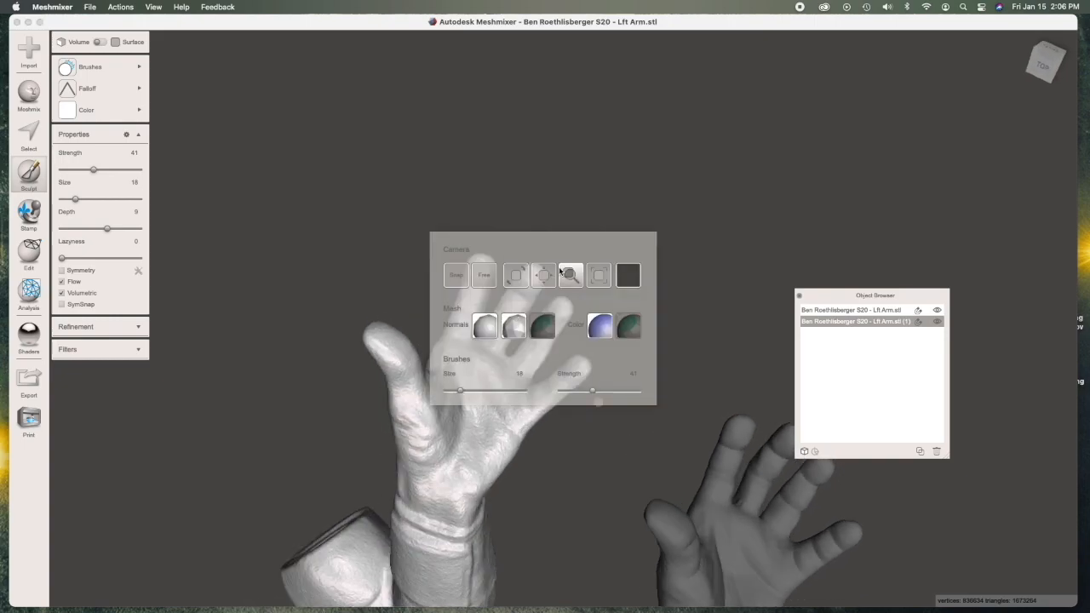
left_click_drag(541, 275, 312, 225)
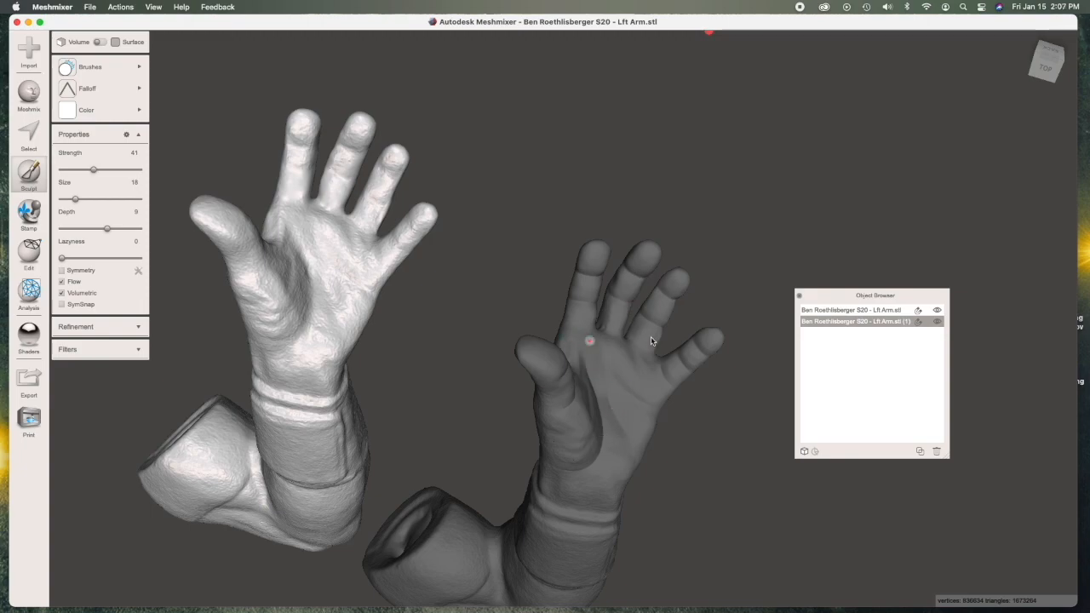
mouse_move(396, 319)
right_mouse_down()
mouse_move(304, 323)
mouse_move(361, 330)
mouse_move(339, 338)
right_mouse_up()
key("space")
left_click_drag(560, 290, 636, 363)
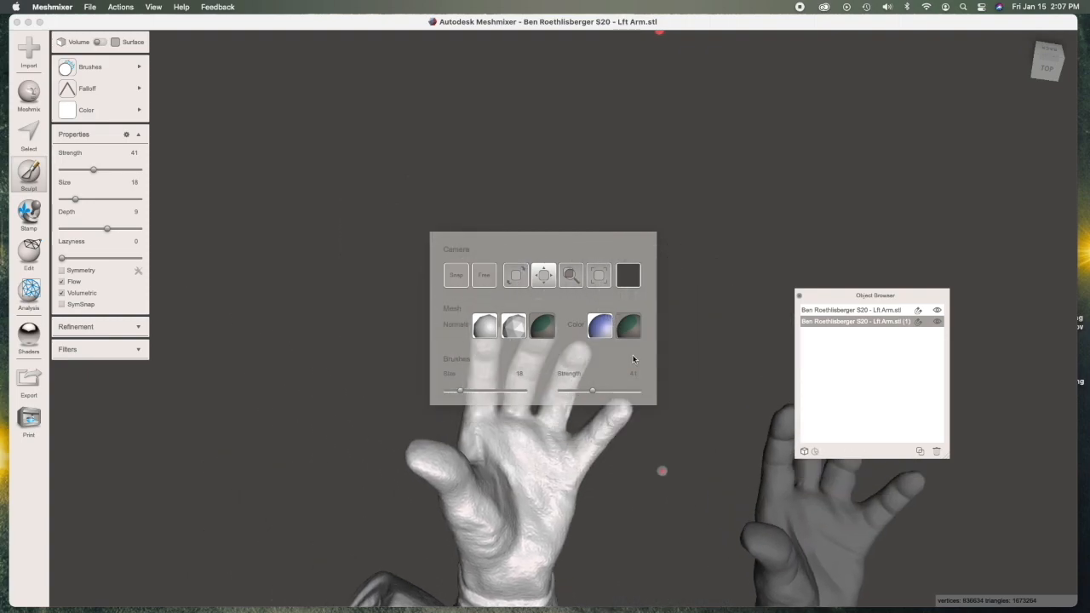
Step: Pinch a crease across the palm side of the middle finger's top joint using the Pinch brush at strength 100 and size 23
right_click_drag(523, 360, 508, 328)
scroll(504, 331, "up", 5)
scroll(503, 331, "up", 3)
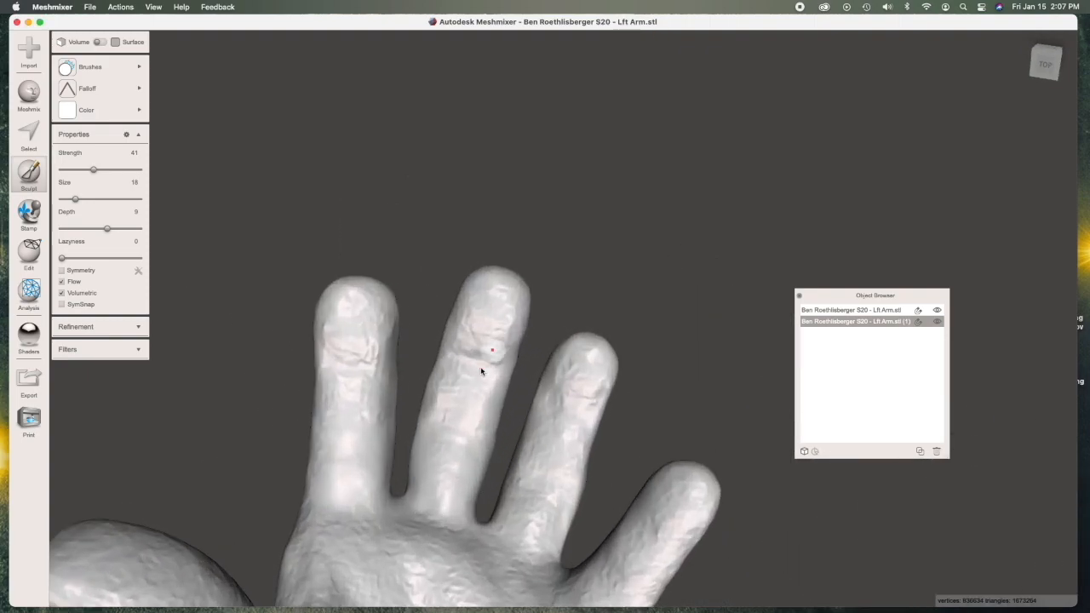
left_click(107, 99)
mouse_move(85, 68)
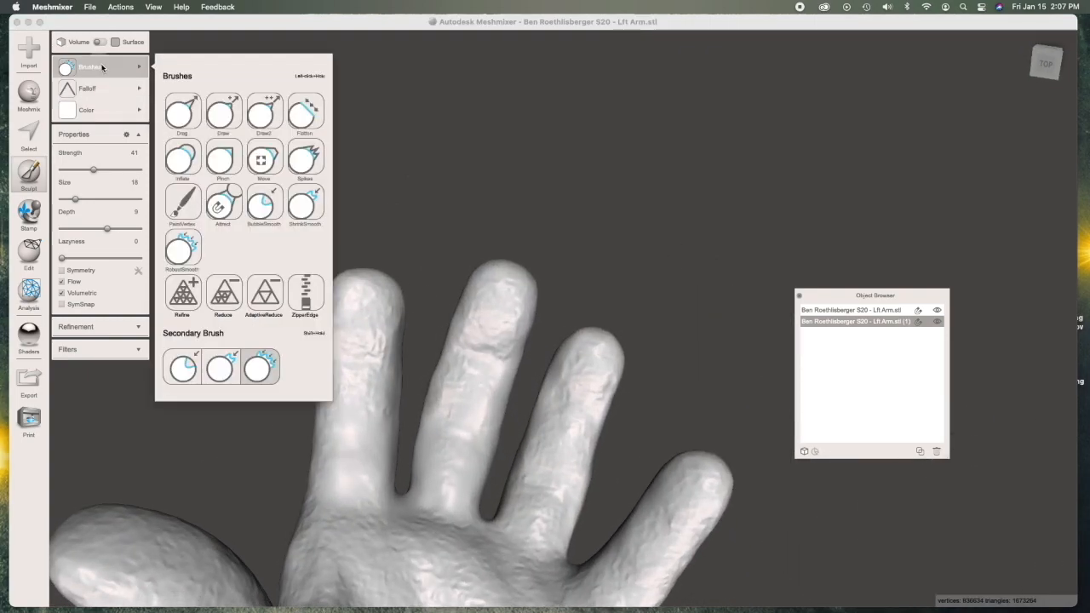
left_click(222, 157)
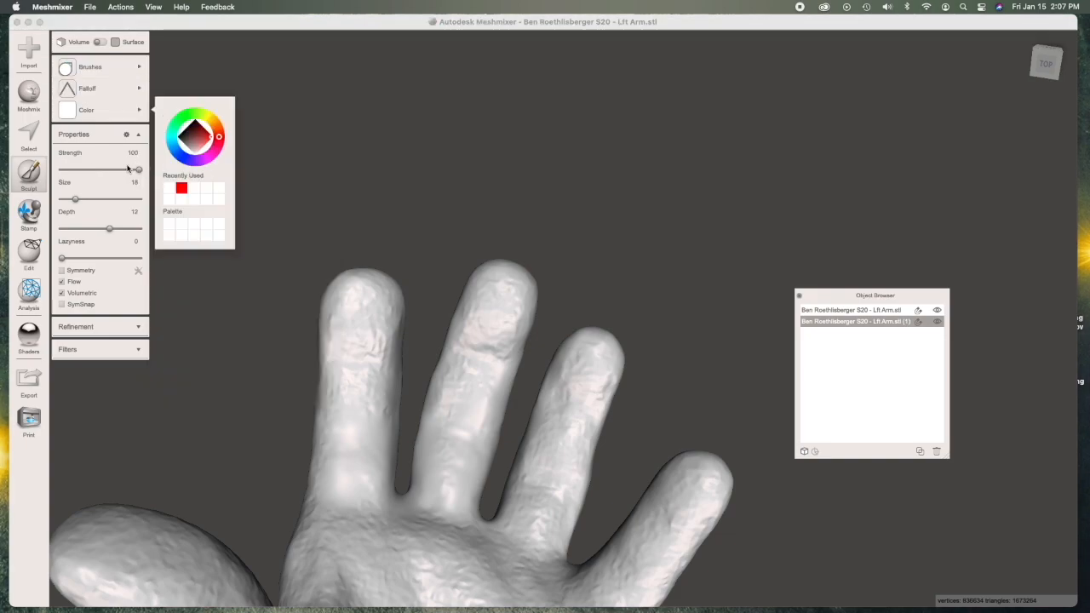
scroll(446, 372, "up", 2)
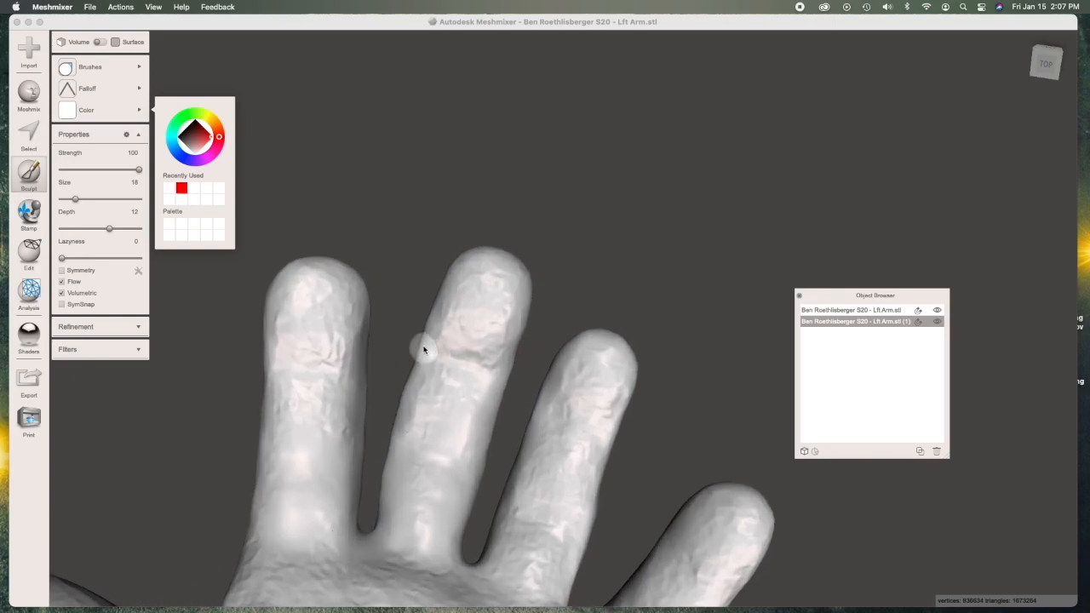
left_click(398, 340)
key("bracketright")
key("bracketright")
key("bracketright")
key("bracketright")
left_click_drag(419, 348, 508, 373)
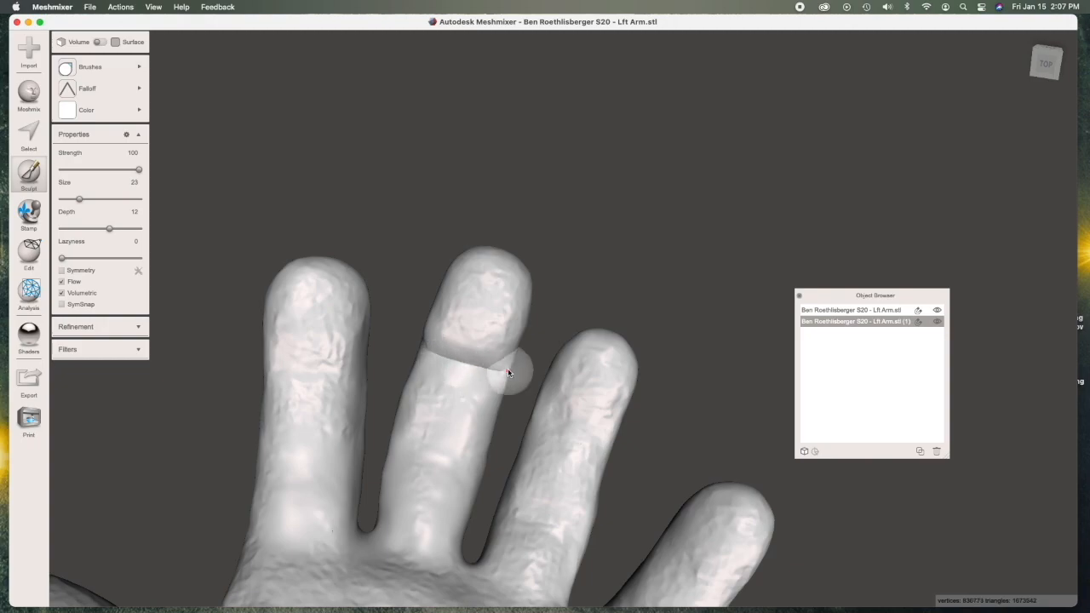
left_click_drag(445, 360, 421, 340)
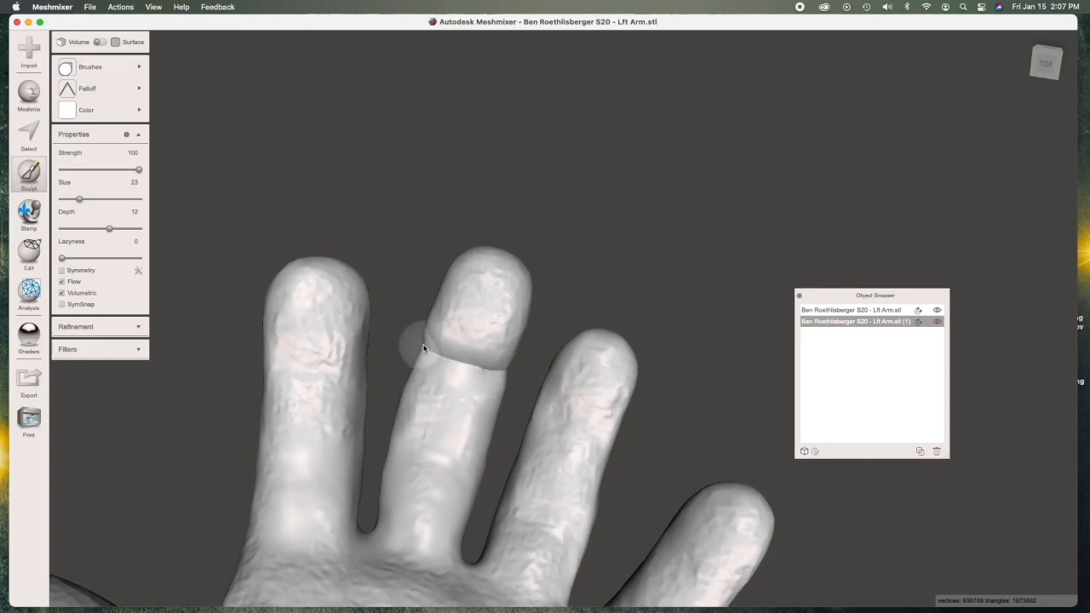
Step: Pinch a second crease across the palm side of the middle finger at its middle joint
mouse_move(393, 433)
left_mouse_down()
mouse_move(464, 457)
mouse_move(391, 432)
left_mouse_up()
mouse_move(423, 455)
right_mouse_down()
mouse_move(514, 494)
mouse_move(509, 482)
right_mouse_up()
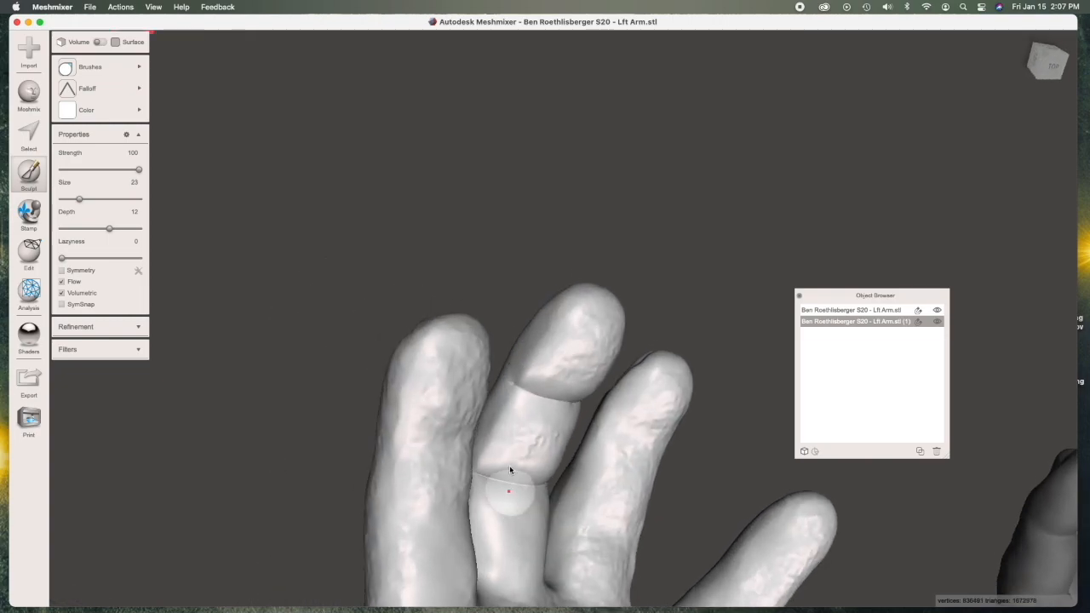
mouse_move(515, 386)
right_mouse_down()
mouse_move(535, 408)
mouse_move(503, 369)
right_mouse_up()
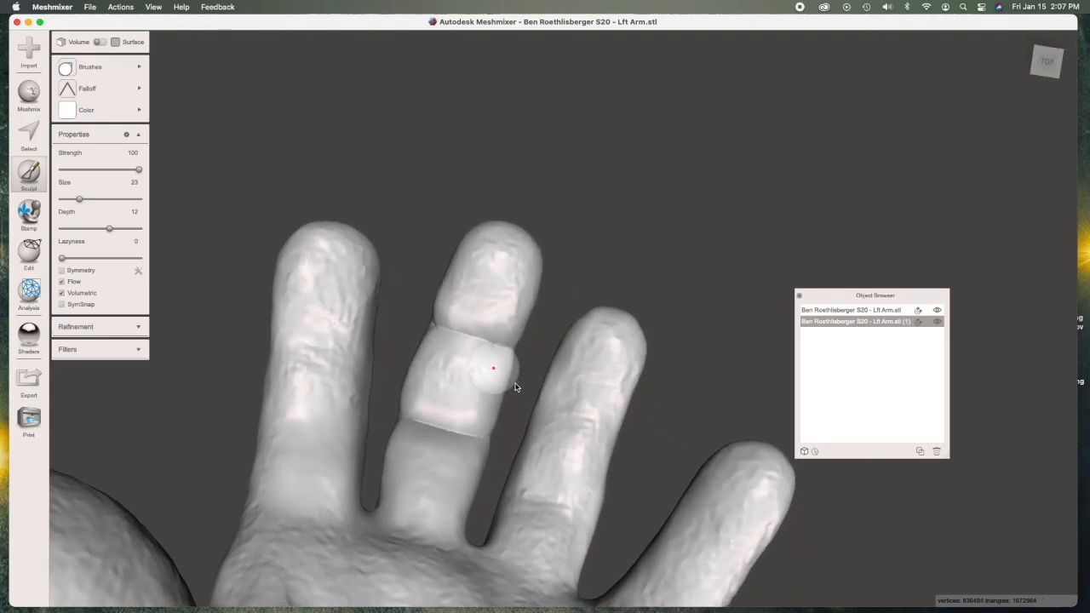
Step: Reduce the Pinch brush strength to 83 and pinch creases across both joints on the index finger's palm side
left_click(125, 169)
mouse_move(289, 341)
left_mouse_down()
mouse_move(363, 343)
mouse_move(271, 342)
left_mouse_up()
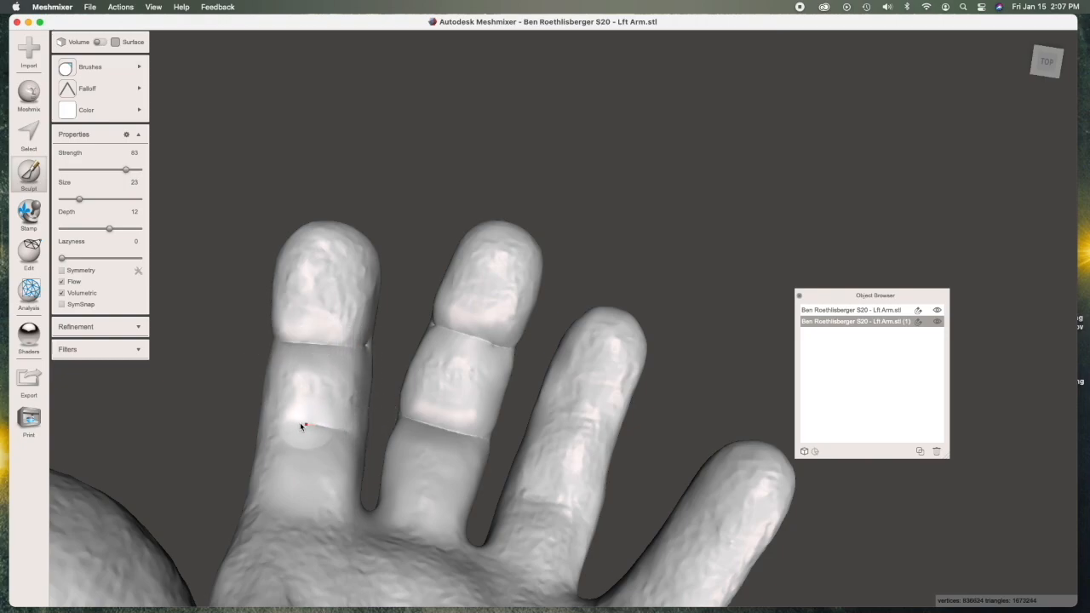
left_click_drag(297, 422, 344, 431)
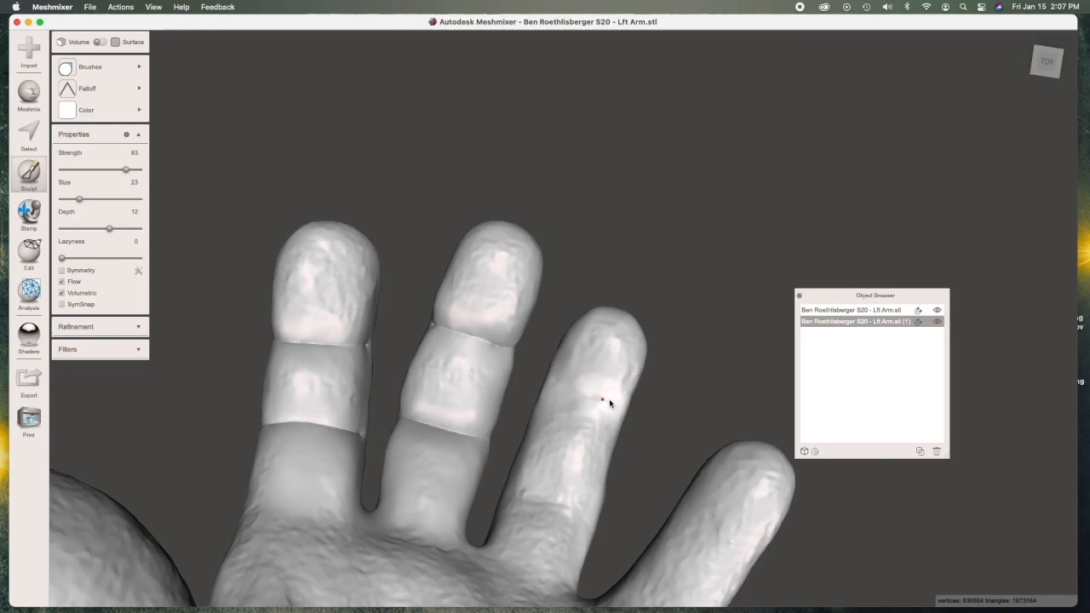
Step: Pinch creases across the top and middle joints on the ring finger's palm side
left_click_drag(593, 399, 566, 388)
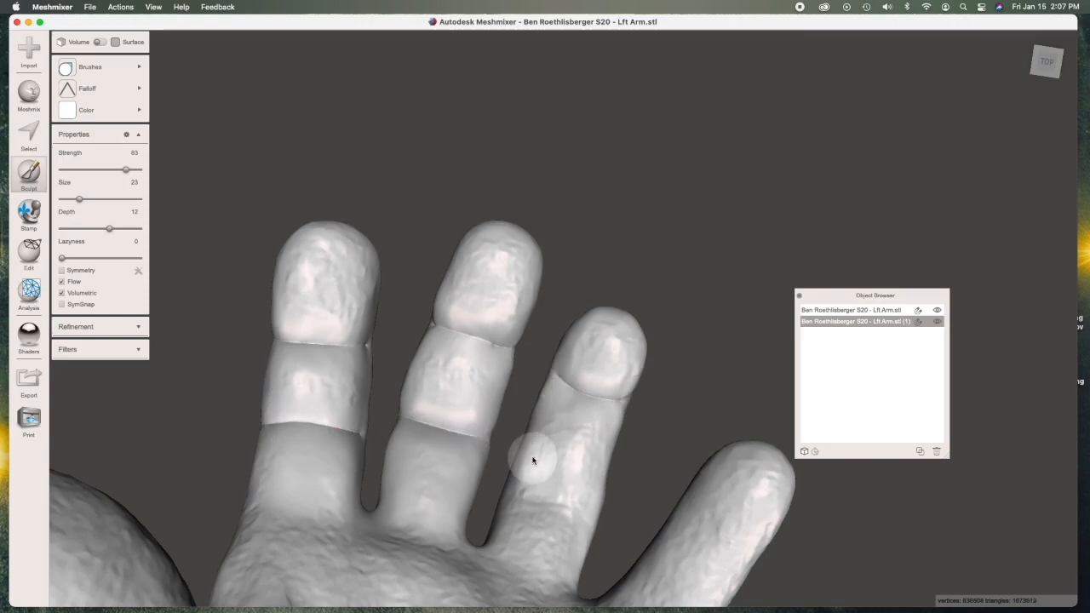
left_click_drag(592, 513, 557, 510)
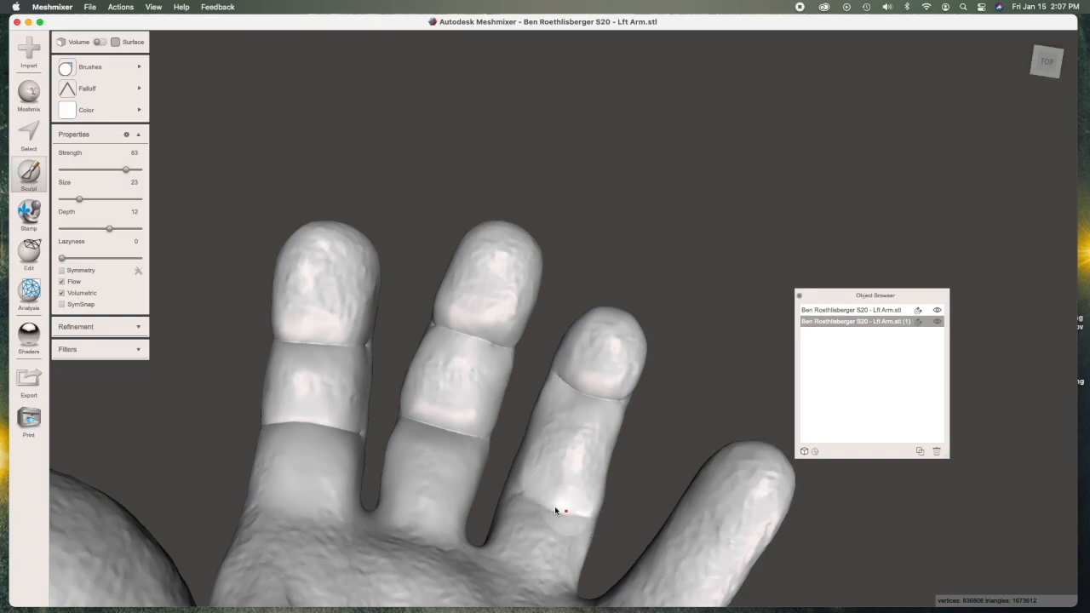
right_click_drag(521, 489, 447, 378)
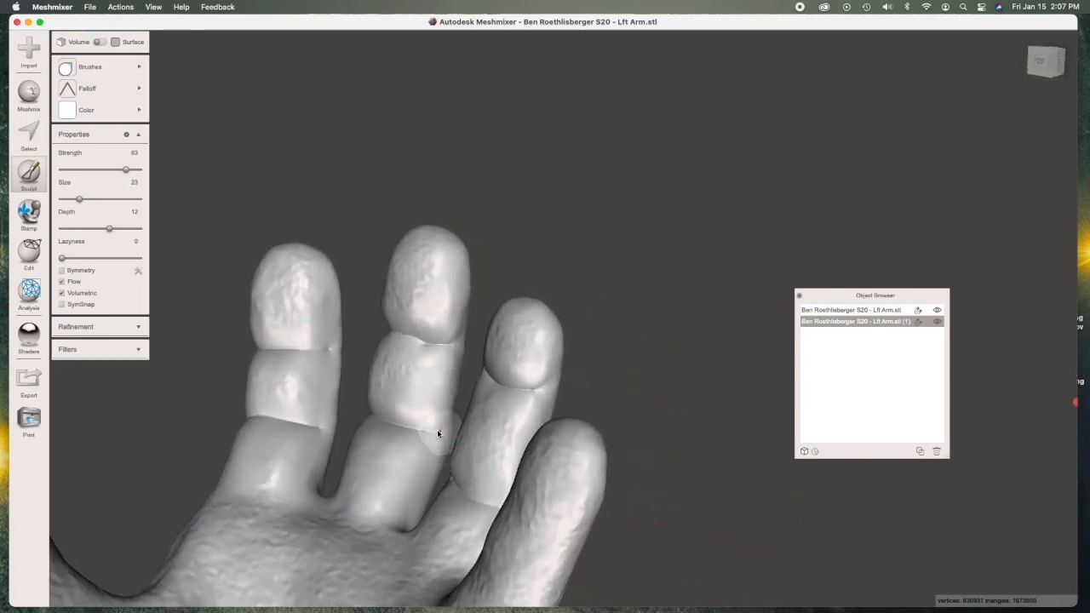
right_click_drag(320, 440, 389, 521)
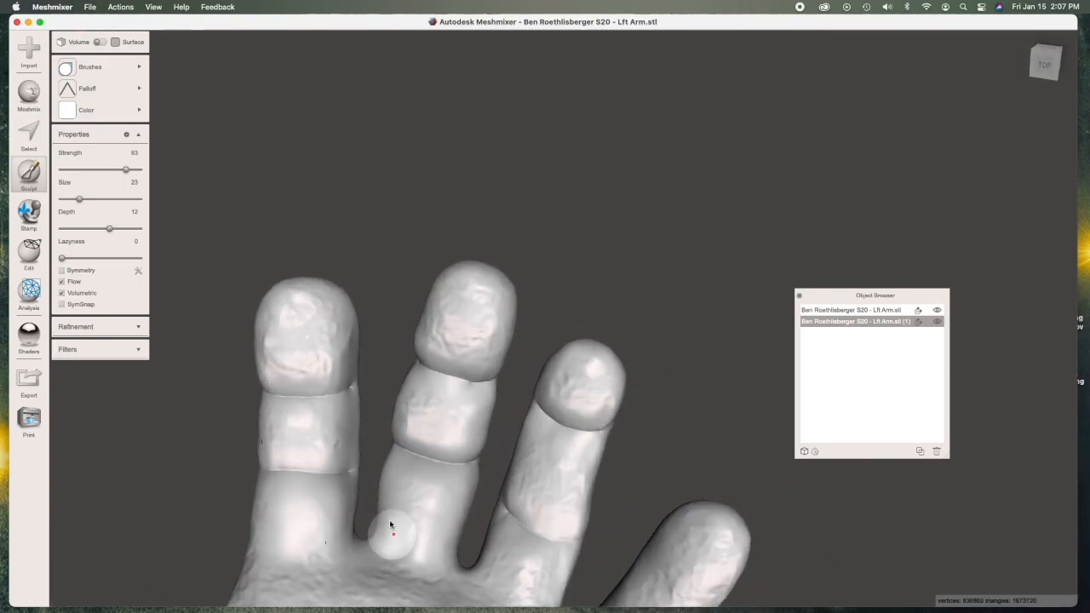
Step: Pinch creases where the index, middle and ring fingers meet the palm
left_click_drag(324, 559, 258, 558)
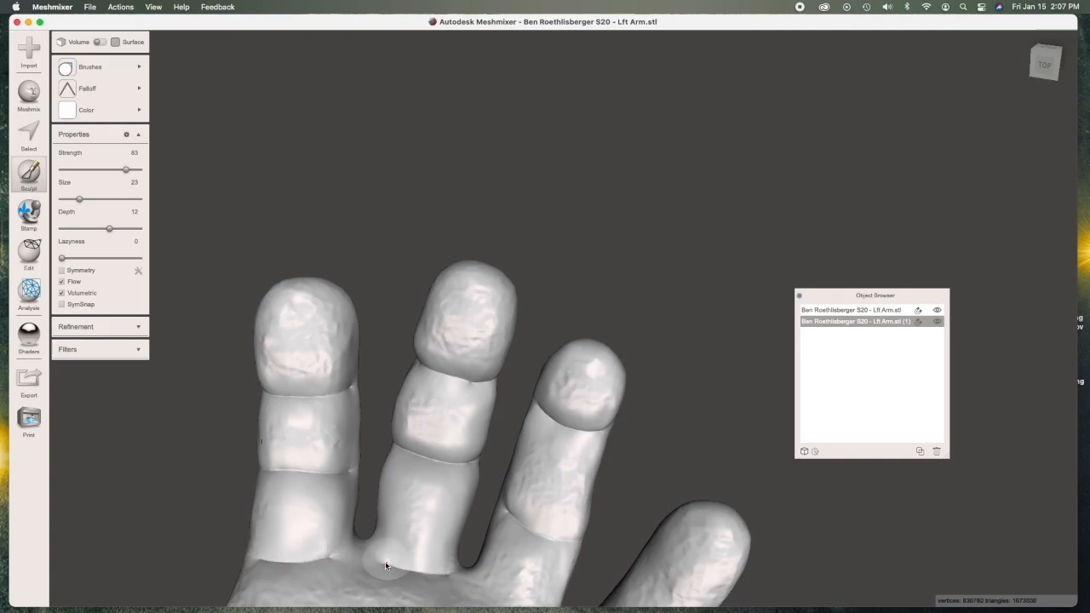
right_click_drag(385, 561, 513, 517)
left_click_drag(498, 540, 538, 564)
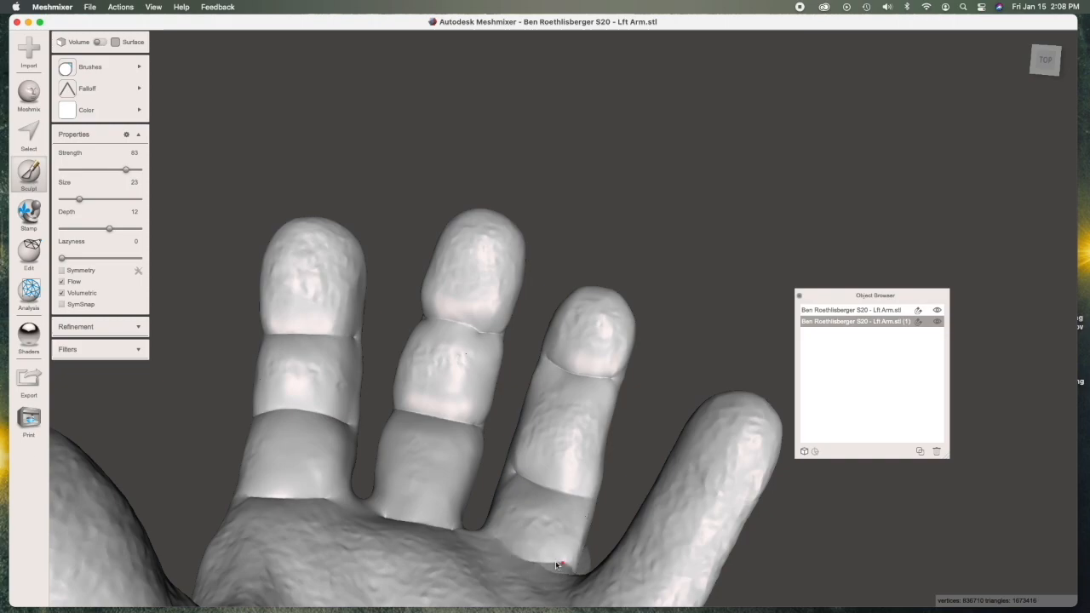
Step: Soften the joint and base creases on the palm side of the index, middle and ring fingers with the RobustSmooth brush
left_click(89, 67)
left_click(181, 249)
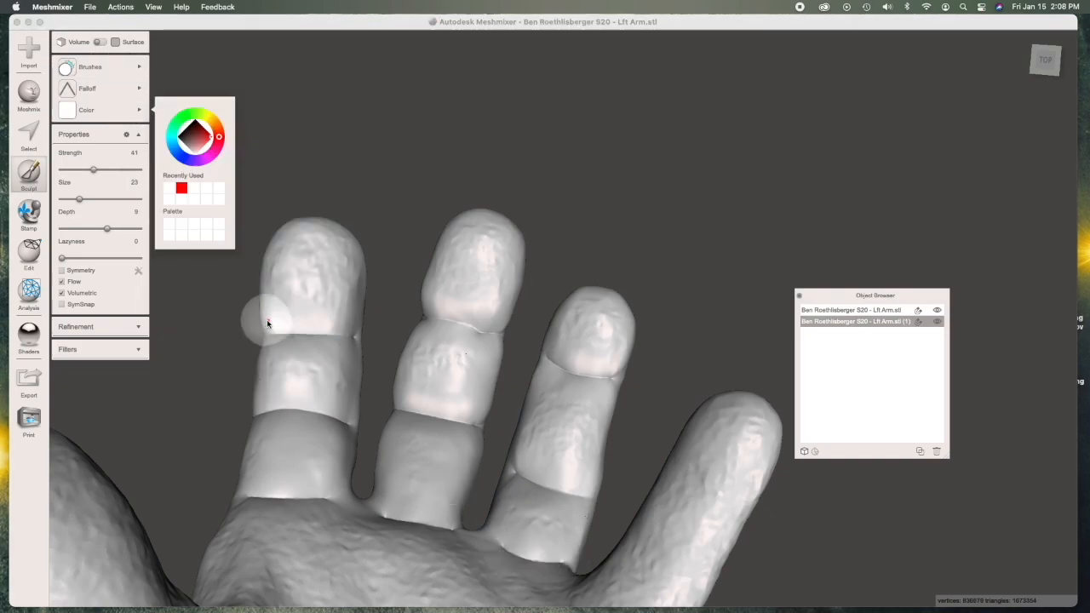
left_click(272, 324)
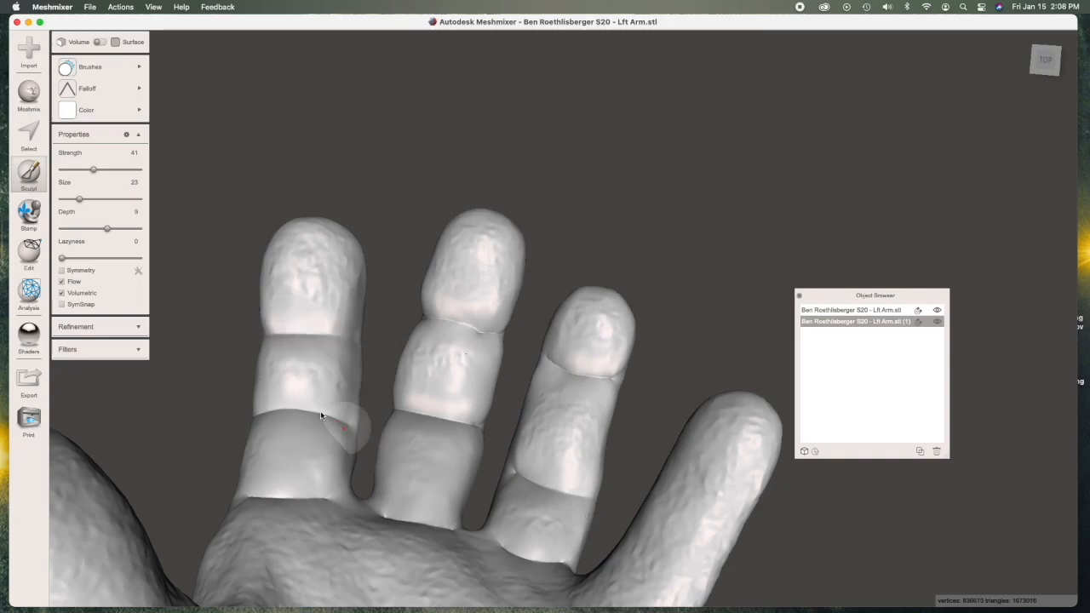
left_click_drag(277, 416, 348, 422)
left_click_drag(331, 504, 243, 486)
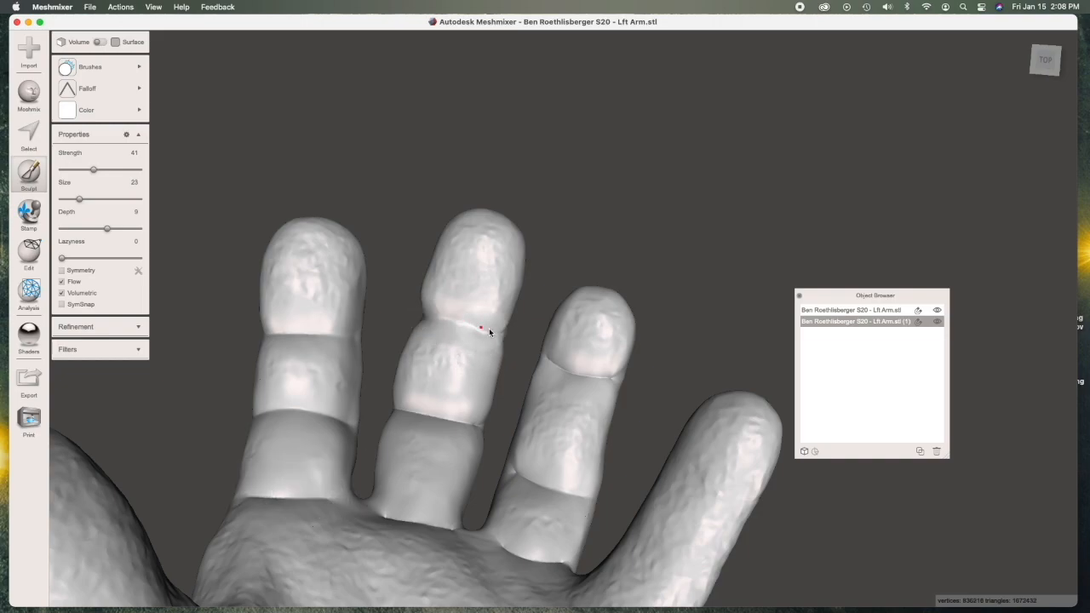
left_click_drag(464, 423, 394, 413)
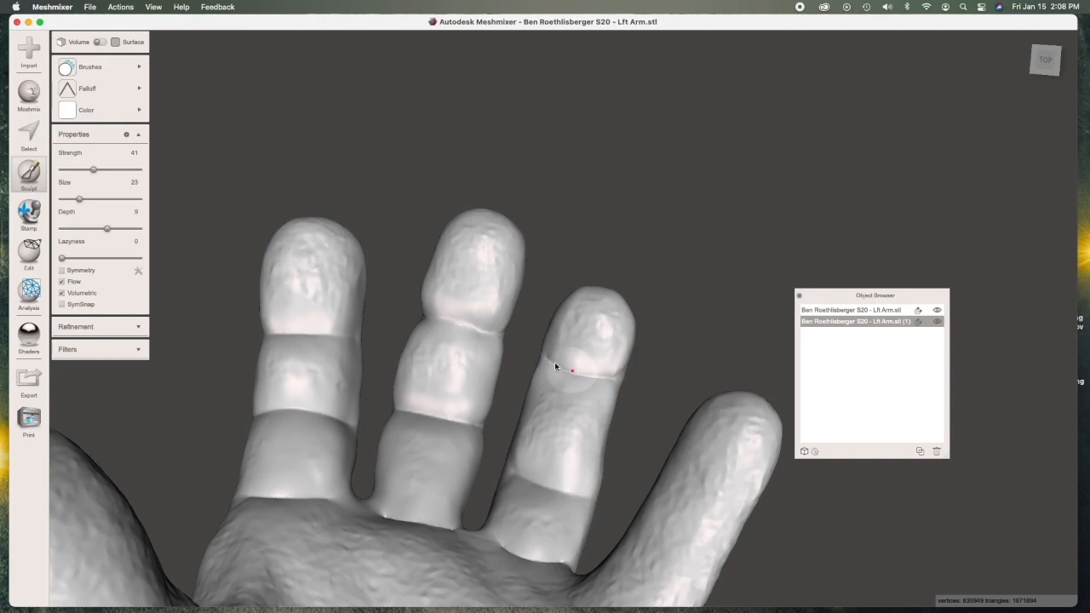
left_click_drag(619, 322, 568, 354)
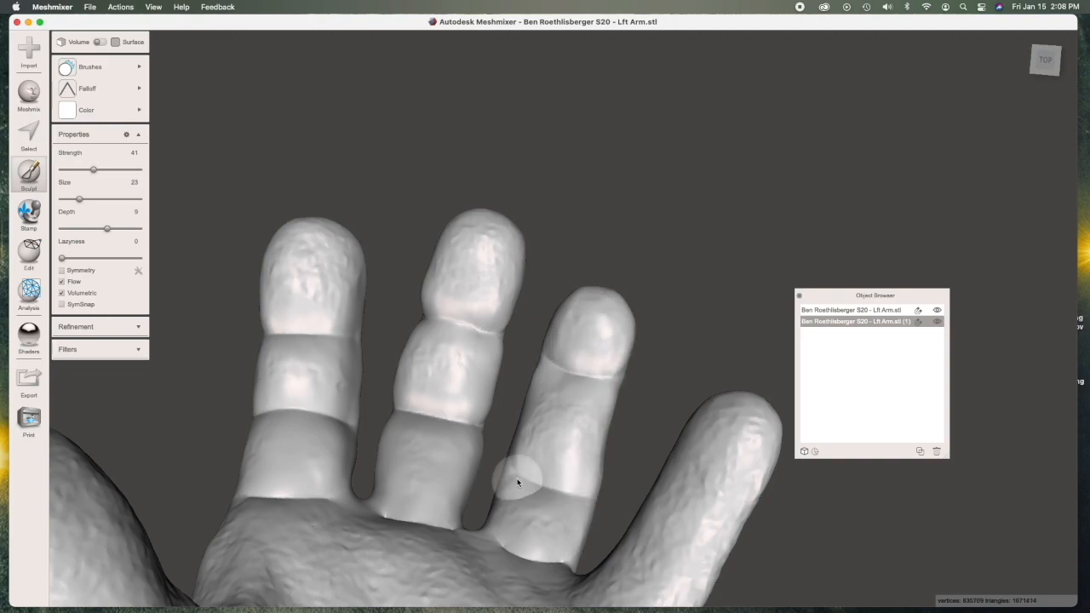
Step: Compare the palm and its crease lines on the darker original hand with the duplicated hand
scroll(516, 481, "down", 3)
mouse_move(516, 445)
right_mouse_down()
mouse_move(523, 479)
mouse_move(634, 477)
mouse_move(519, 475)
right_mouse_up()
key("space")
left_click_drag(527, 275, 356, 202)
right_click_drag(401, 285, 202, 375)
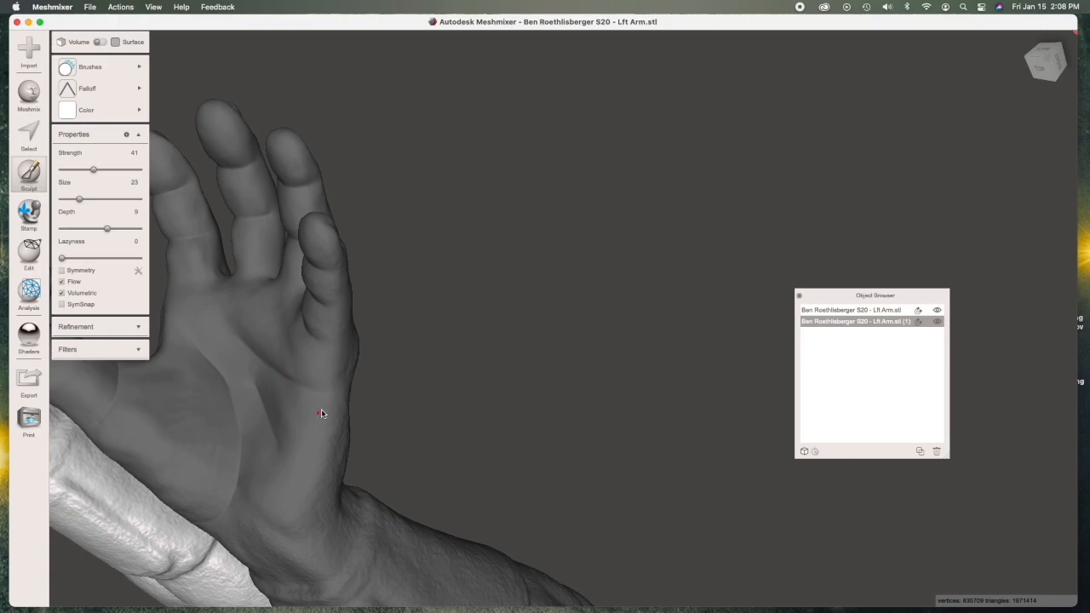
key("space")
left_click_drag(545, 277, 677, 274)
right_click_drag(409, 371, 438, 373)
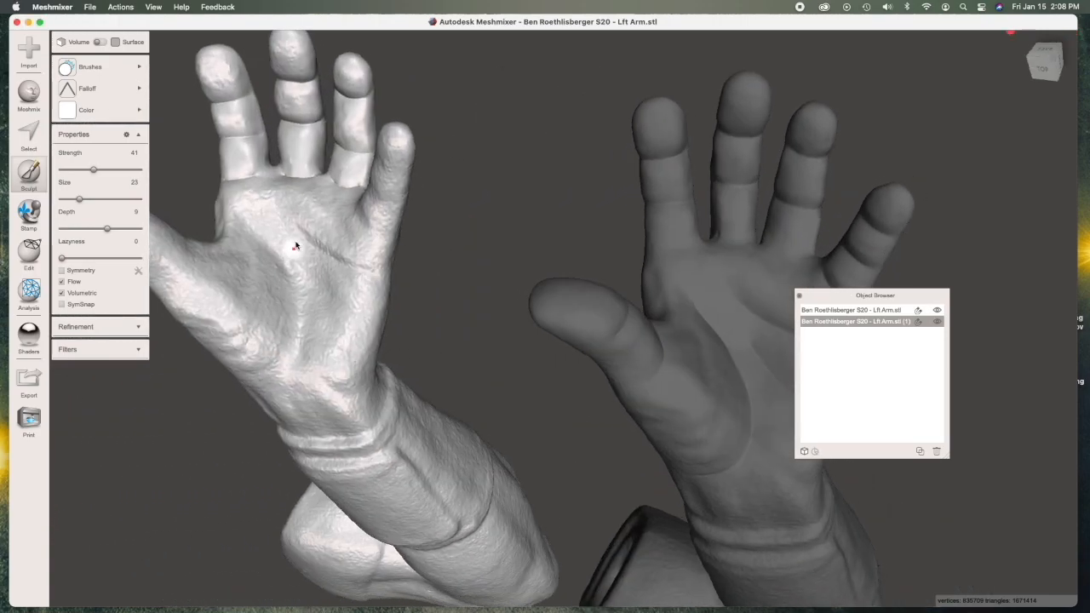
right_click_drag(329, 297, 227, 266)
key("space")
left_click_drag(545, 276, 602, 327)
right_click_drag(415, 373, 432, 395)
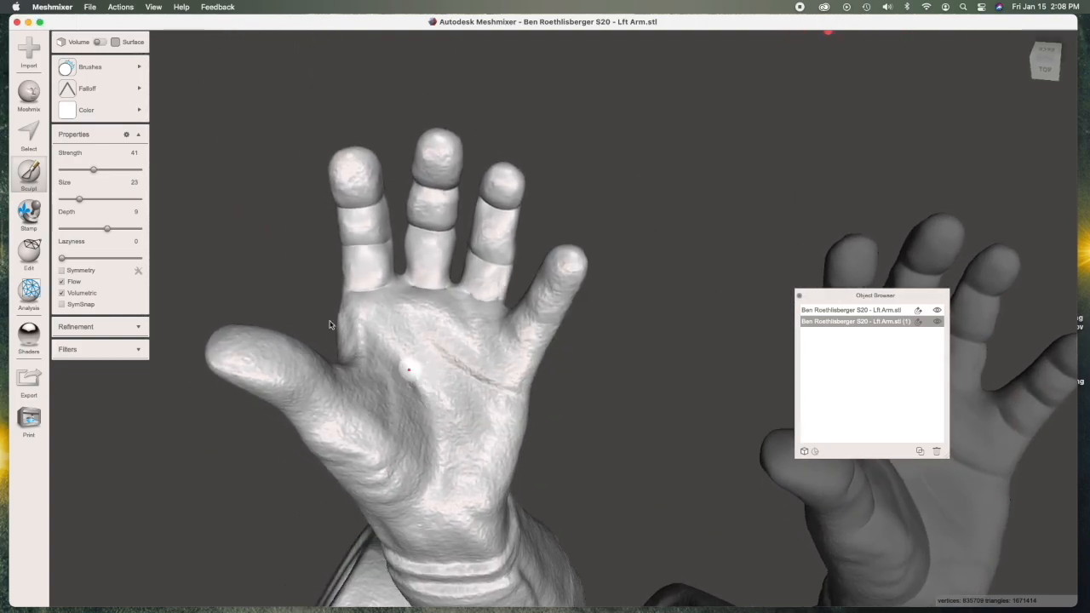
Step: Enlarge the RobustSmooth brush to size 60 and smooth the rough surface across the duplicated hand's palm and thumb base
left_click(118, 70)
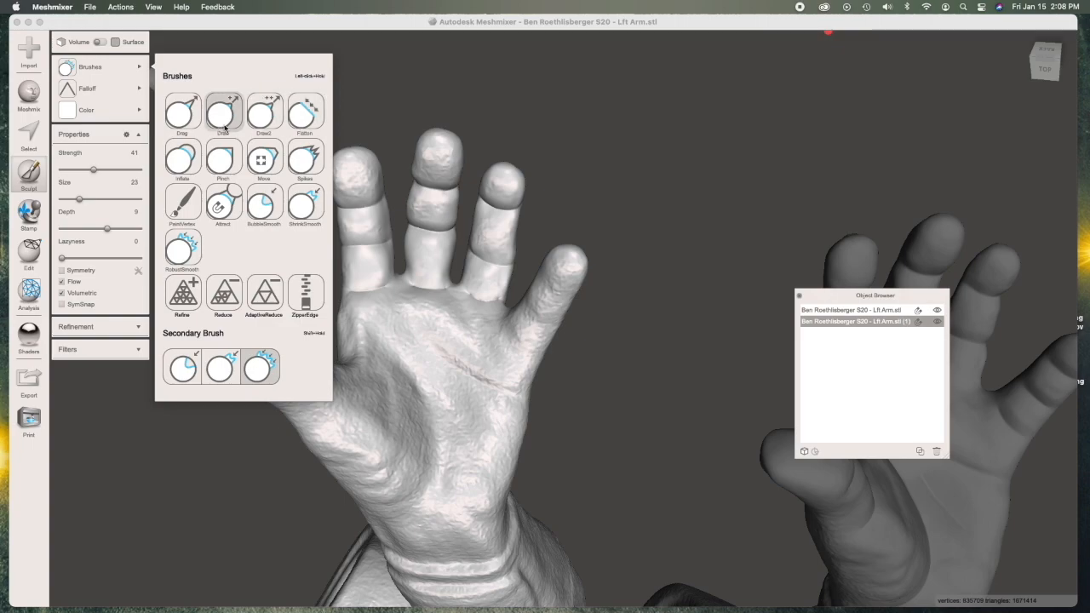
left_click(179, 256)
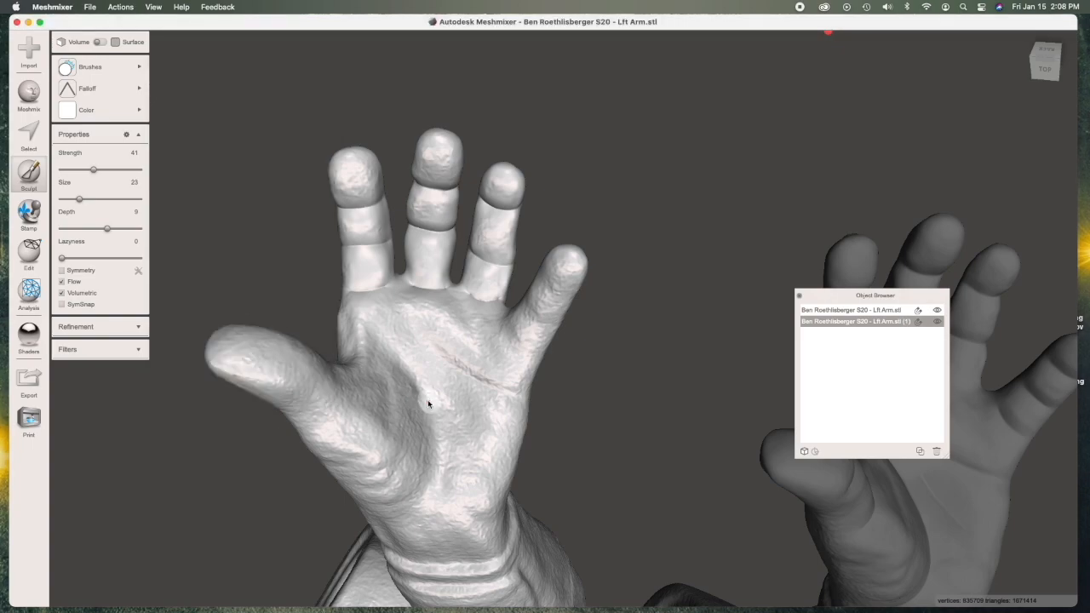
key("bracketright")
key("bracketright")
key("bracketright")
key("bracketright")
key("bracketright")
key("bracketright")
key("bracketright")
key("bracketright")
key("bracketright")
key("bracketright")
key("bracketright")
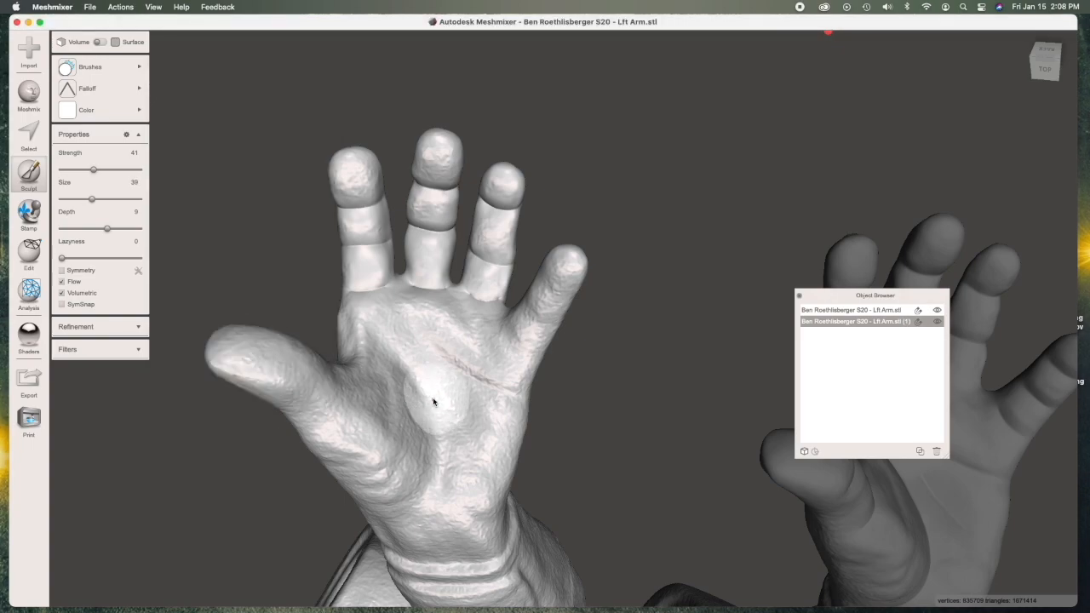
key("bracketright")
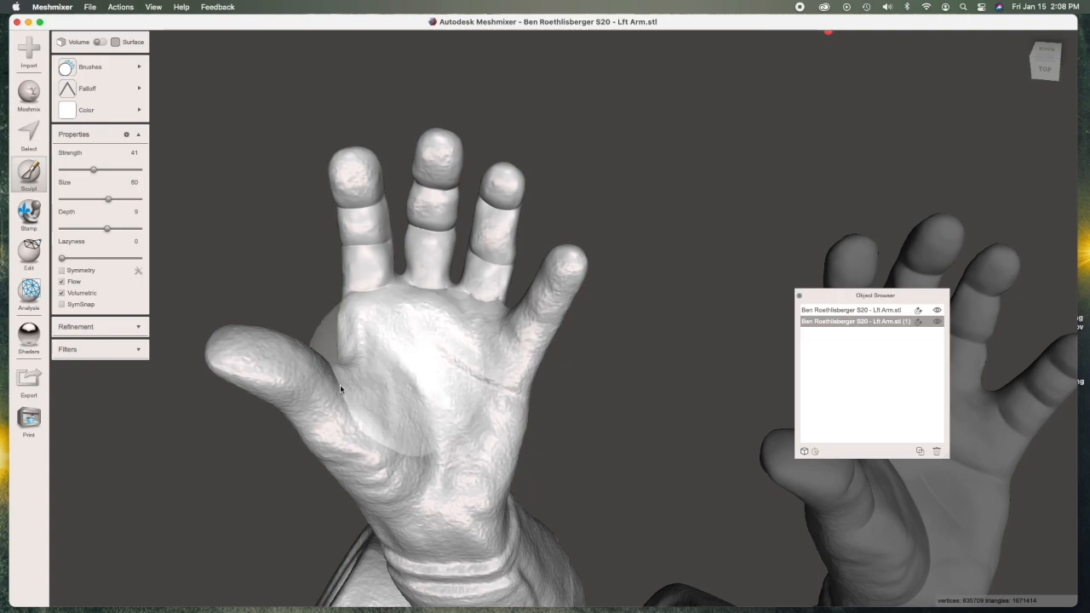
mouse_move(371, 433)
left_mouse_down()
mouse_move(481, 383)
mouse_move(515, 336)
mouse_move(532, 334)
mouse_move(536, 293)
mouse_move(465, 422)
mouse_move(471, 437)
left_mouse_up()
mouse_move(407, 463)
left_mouse_down()
mouse_move(357, 474)
mouse_move(261, 360)
mouse_move(332, 251)
mouse_move(358, 180)
mouse_move(457, 178)
mouse_move(504, 226)
mouse_move(540, 312)
mouse_move(457, 440)
mouse_move(414, 423)
left_mouse_up()
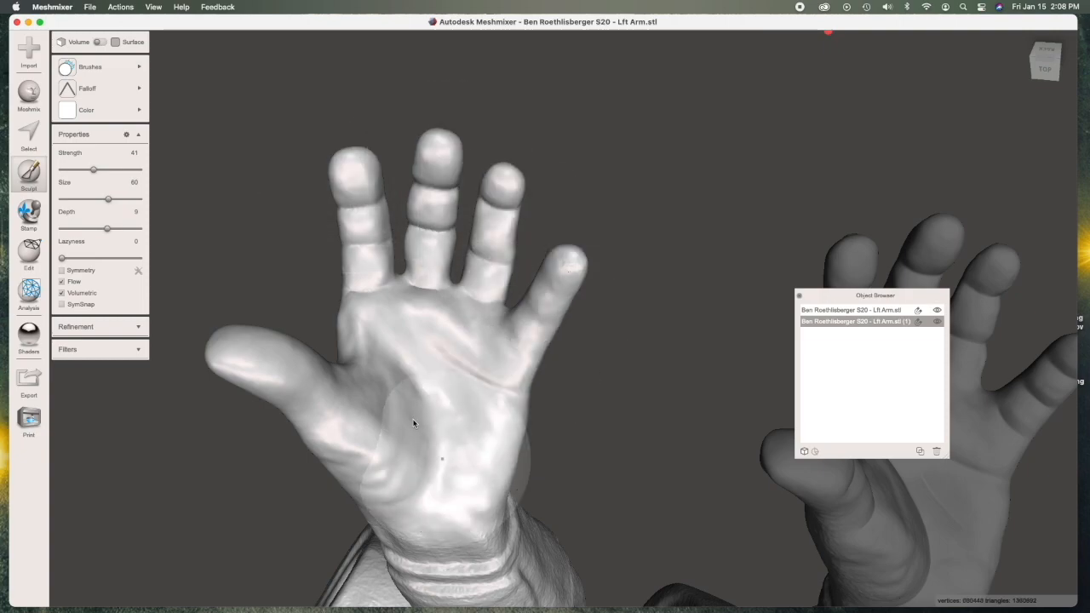
Step: Pinch the diagonal crease across the upper palm with the Pinch brush at size 24 and strength 83
mouse_move(85, 67)
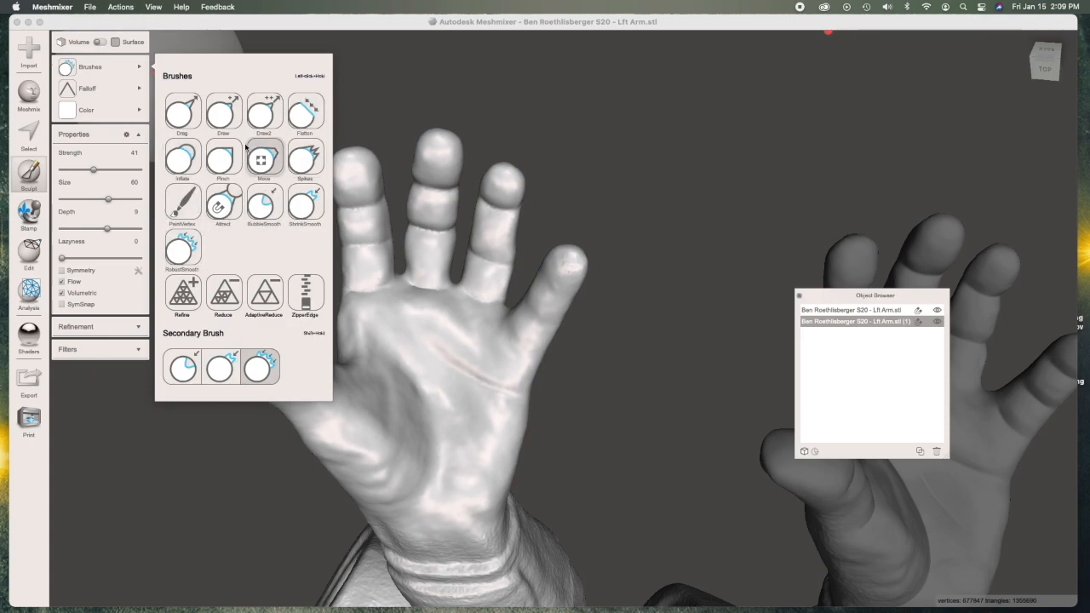
left_click(216, 160)
scroll(410, 330, "up", 3)
scroll(411, 330, "up", 1)
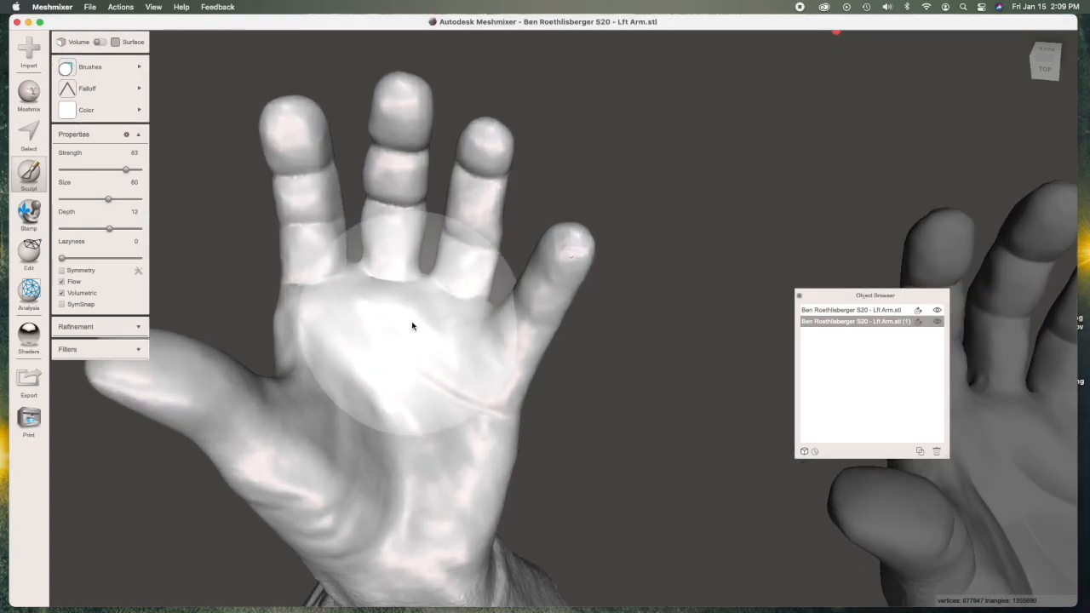
key("[")
key("[")
key("[")
key("[")
key("[")
key("[")
key("[")
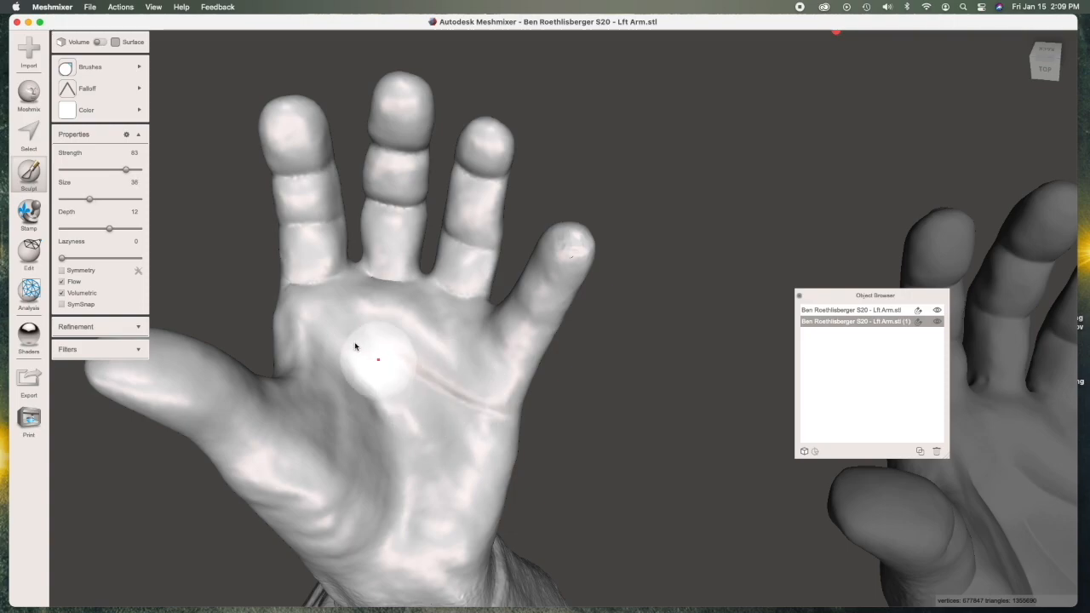
key("[")
key("[")
key("[")
key("[")
key("[")
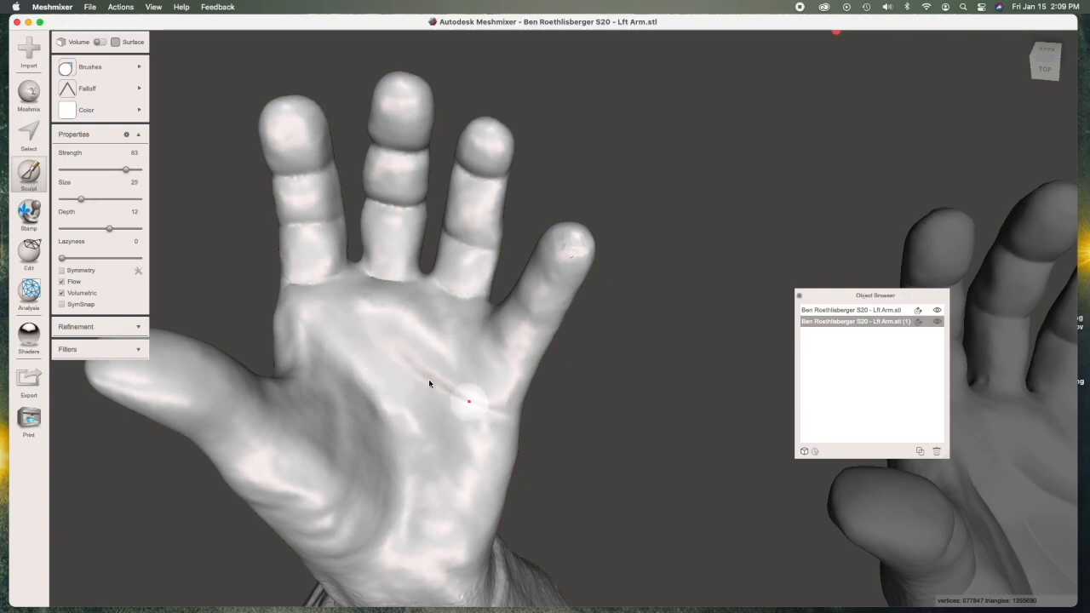
key("[")
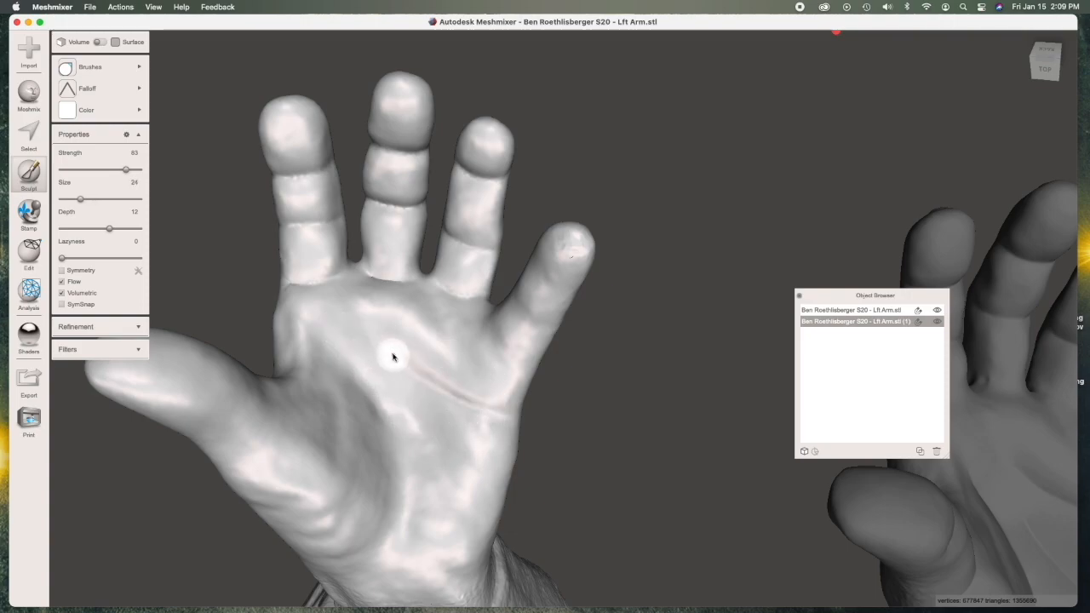
mouse_move(491, 415)
left_mouse_down()
mouse_move(361, 322)
mouse_move(423, 374)
left_mouse_up()
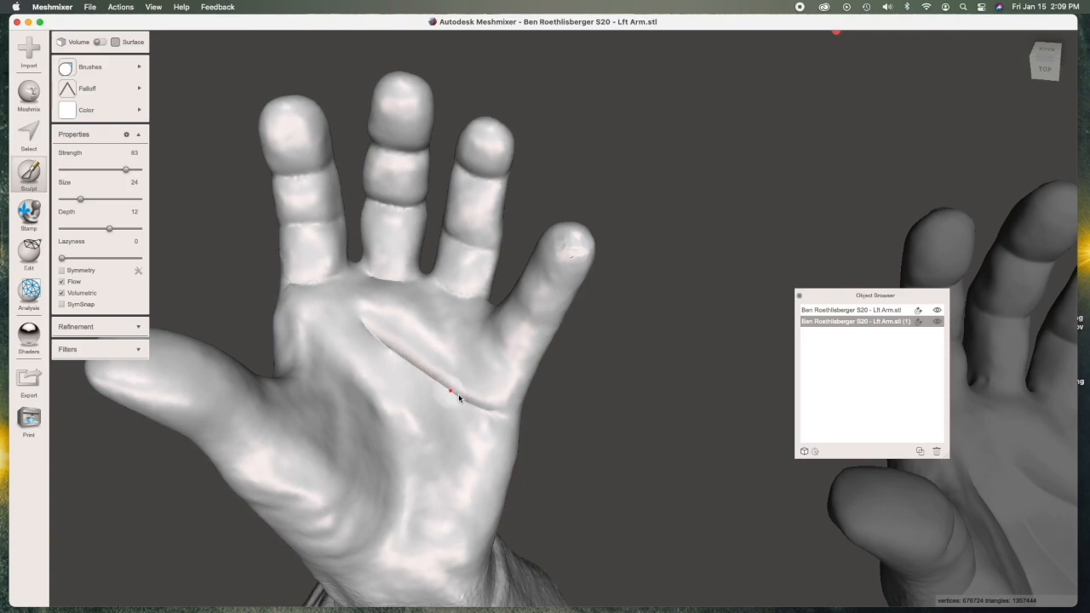
left_click_drag(502, 415, 399, 361)
left_click_drag(365, 323, 393, 357)
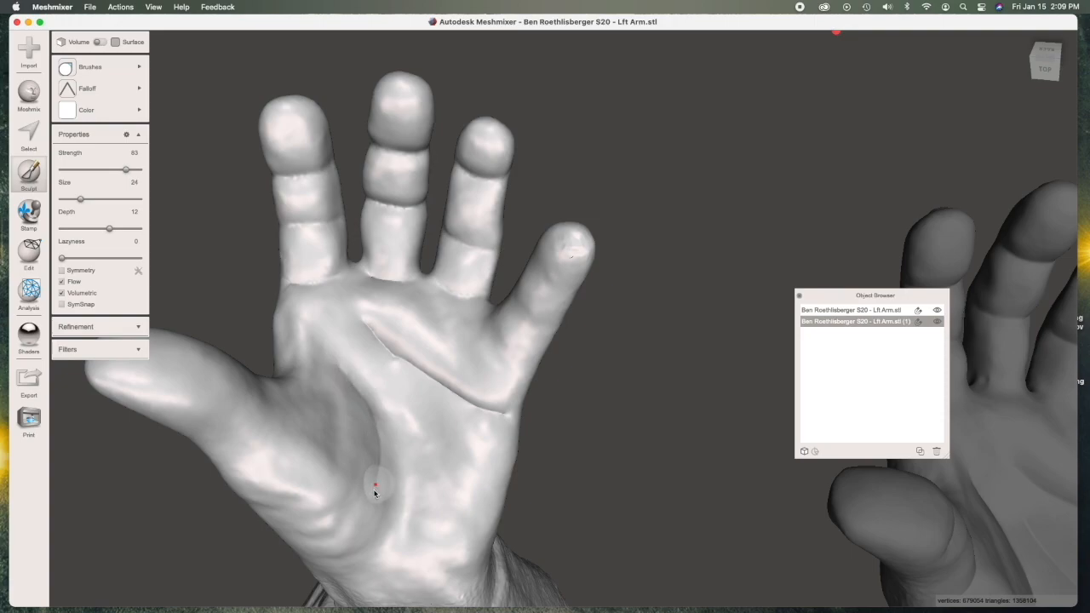
Step: Pinch the curved crease around the base of the thumb down toward the wrist
right_click_drag(404, 482, 360, 432)
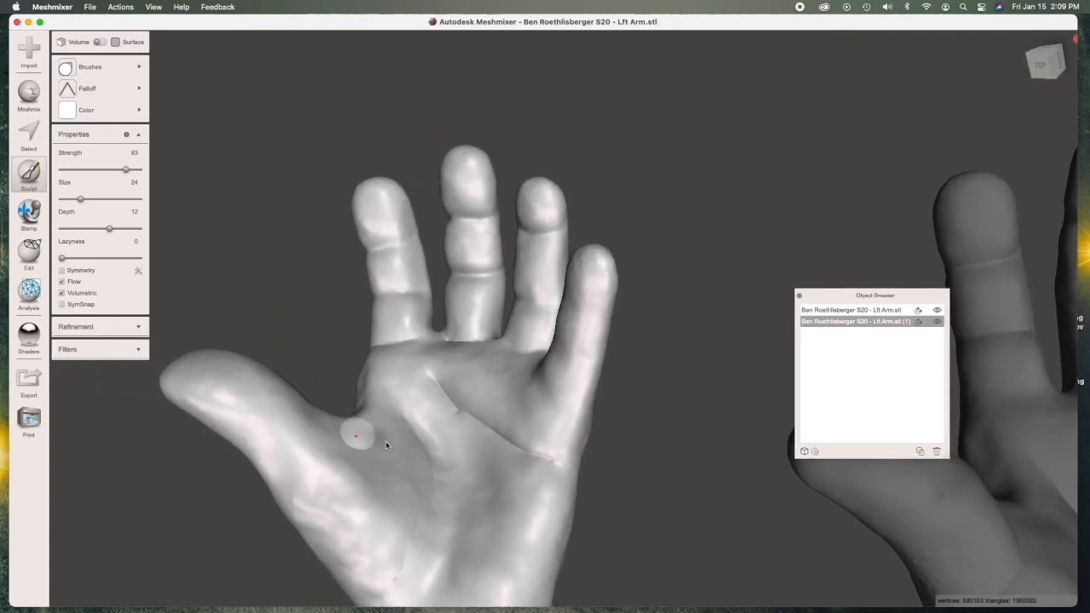
mouse_move(444, 460)
left_mouse_down()
mouse_move(413, 576)
mouse_move(440, 493)
mouse_move(433, 452)
mouse_move(428, 462)
mouse_move(431, 552)
mouse_move(404, 592)
left_mouse_up()
right_click_drag(254, 346, 353, 397)
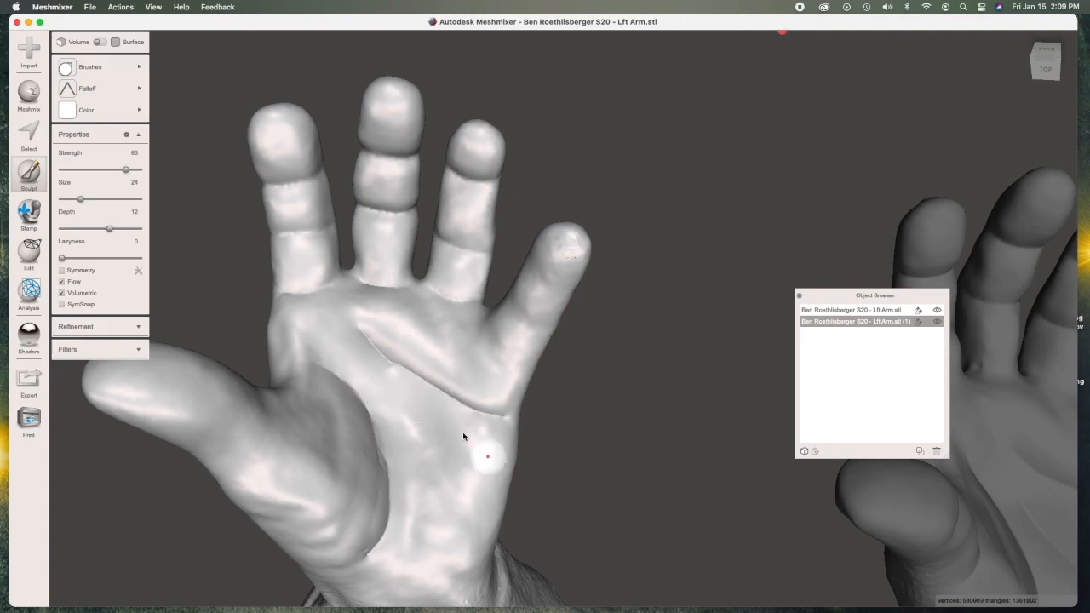
Step: Soften the diagonal palm crease and the thumb-base crease with the RobustSmooth brush, and smooth remaining rough spots on the fingers
mouse_move(130, 71)
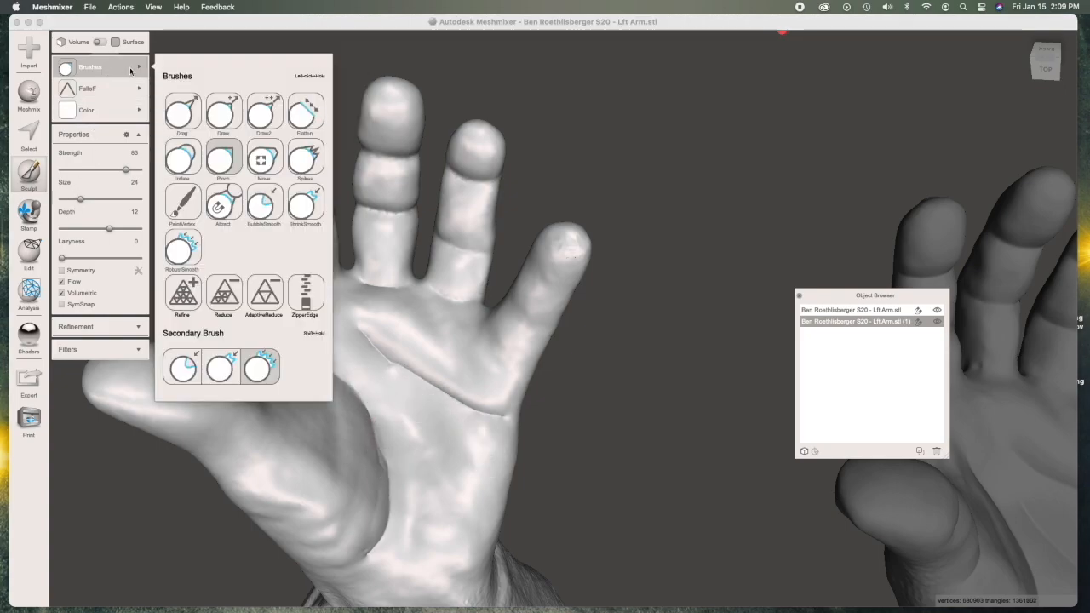
left_click(182, 250)
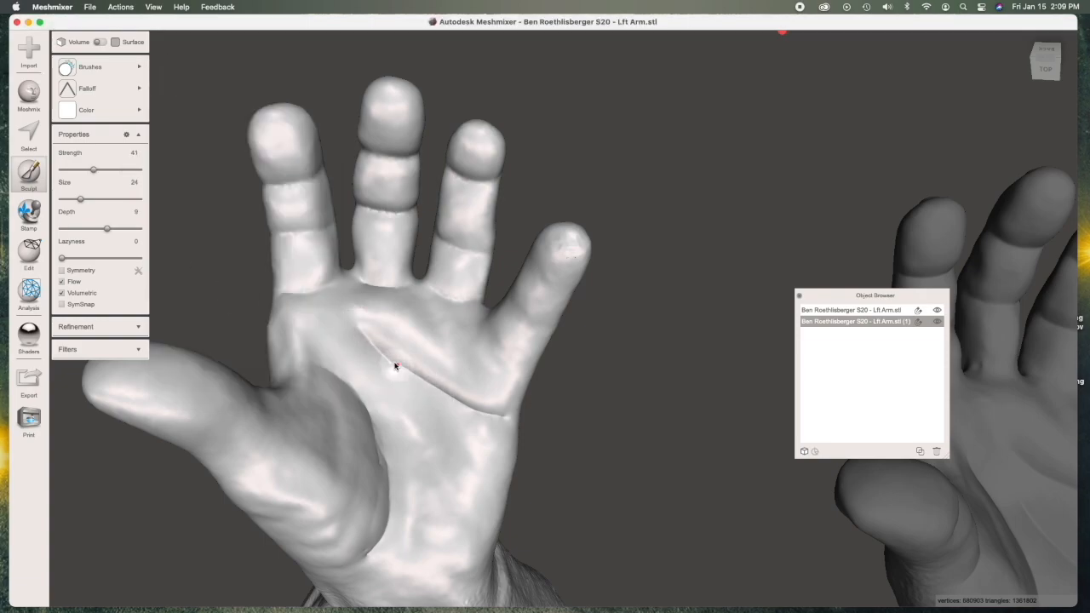
mouse_move(359, 339)
left_mouse_down()
mouse_move(479, 418)
mouse_move(453, 399)
left_mouse_up()
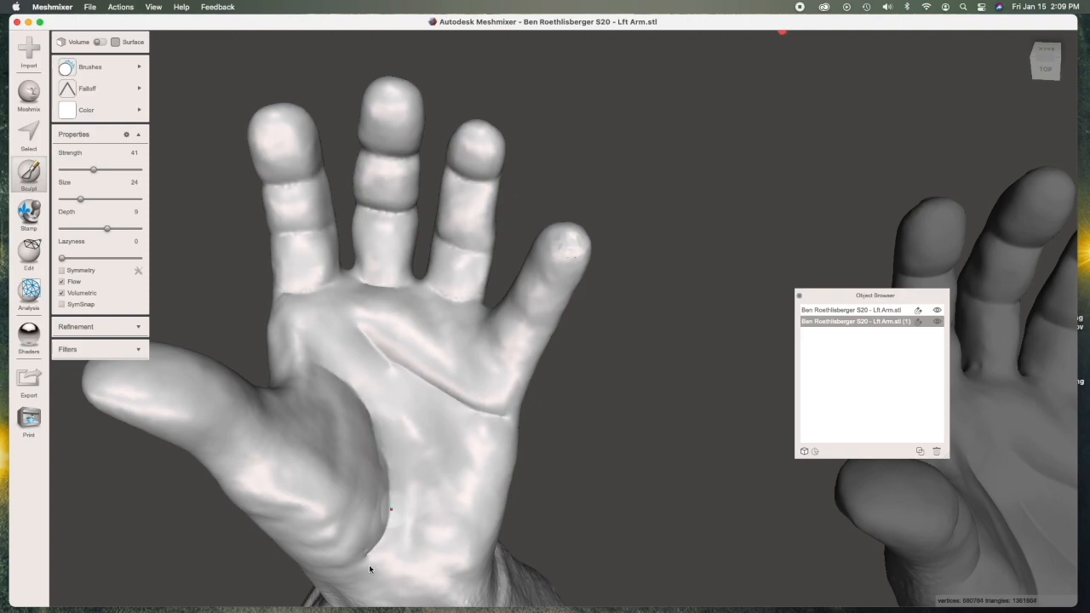
left_click_drag(368, 541, 386, 521)
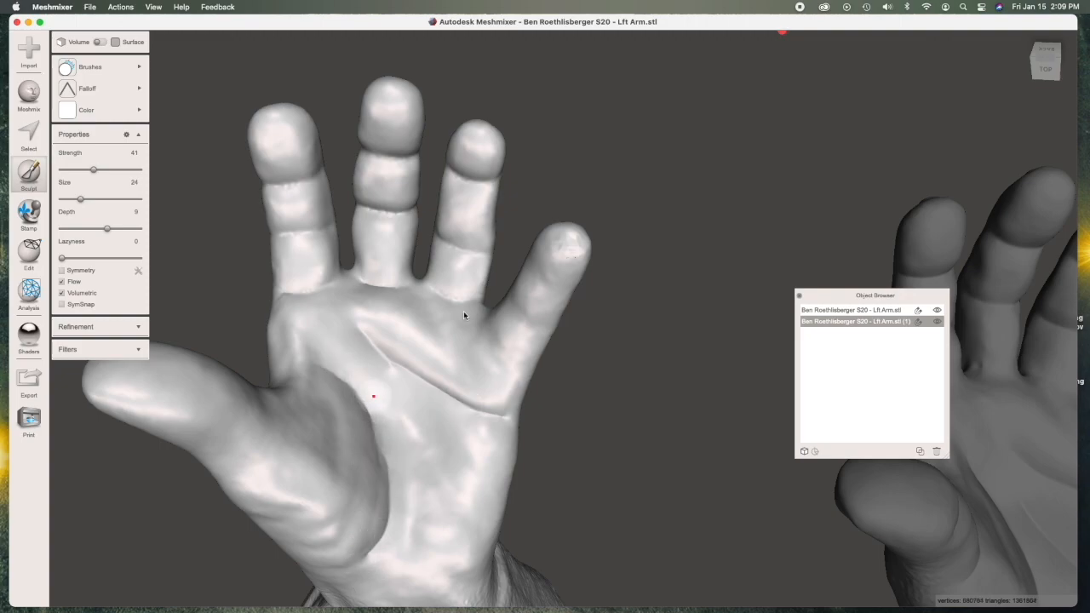
left_click_drag(373, 217, 399, 229)
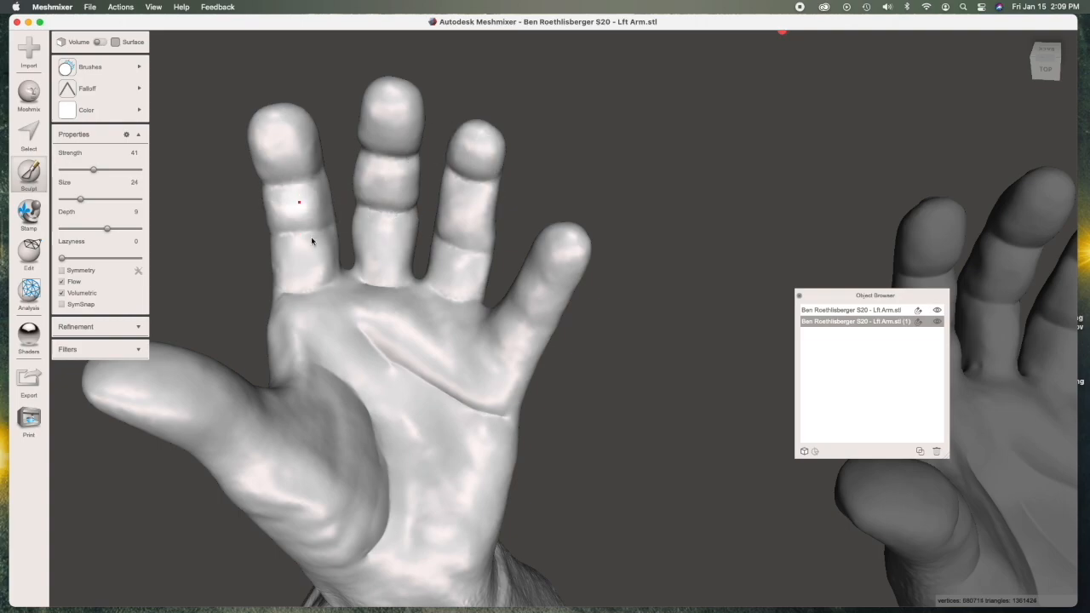
Step: Examine the back of the darker original hand, including its knuckles, finger webbing and nails
right_click_drag(334, 333, 595, 259)
right_click_drag(506, 294, 505, 403)
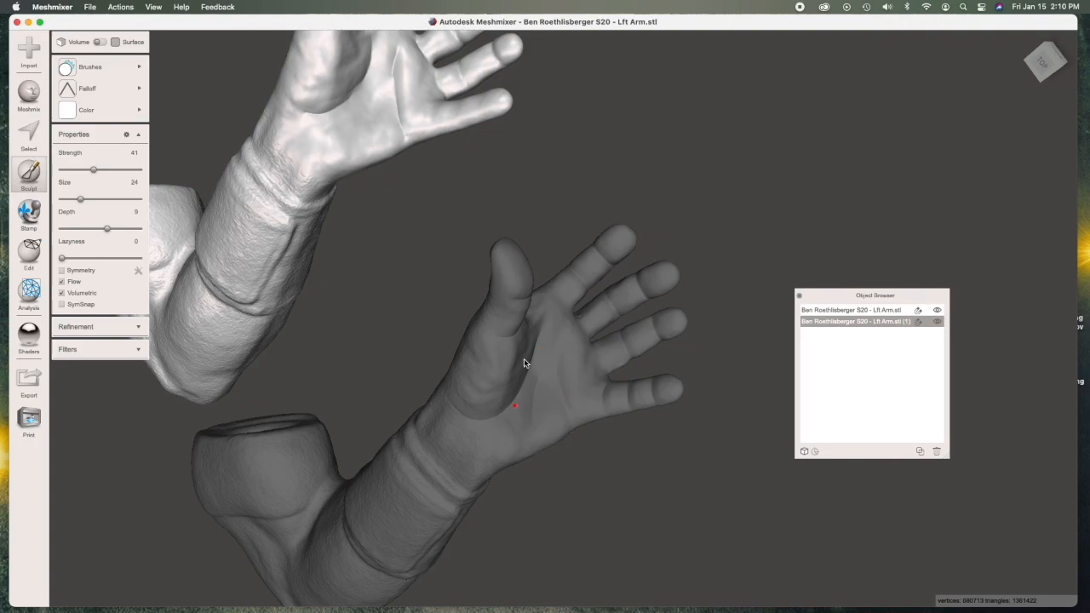
right_click_drag(624, 364, 431, 352)
scroll(503, 319, "up", 5)
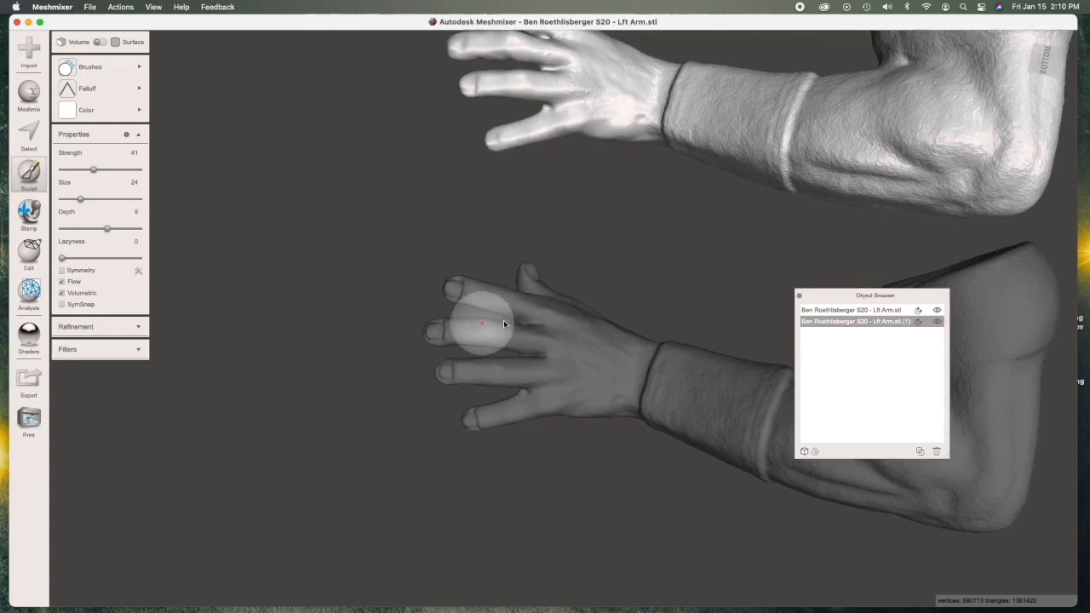
right_click_drag(560, 353, 479, 314)
right_click_drag(491, 362, 558, 370)
scroll(551, 365, "down", 2)
scroll(466, 358, "up", 5)
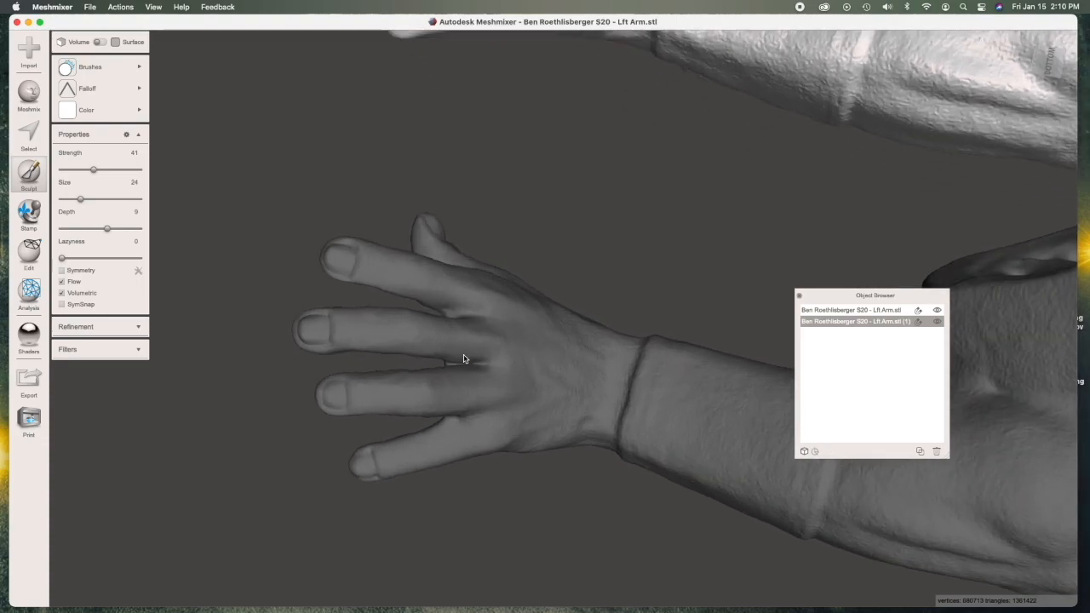